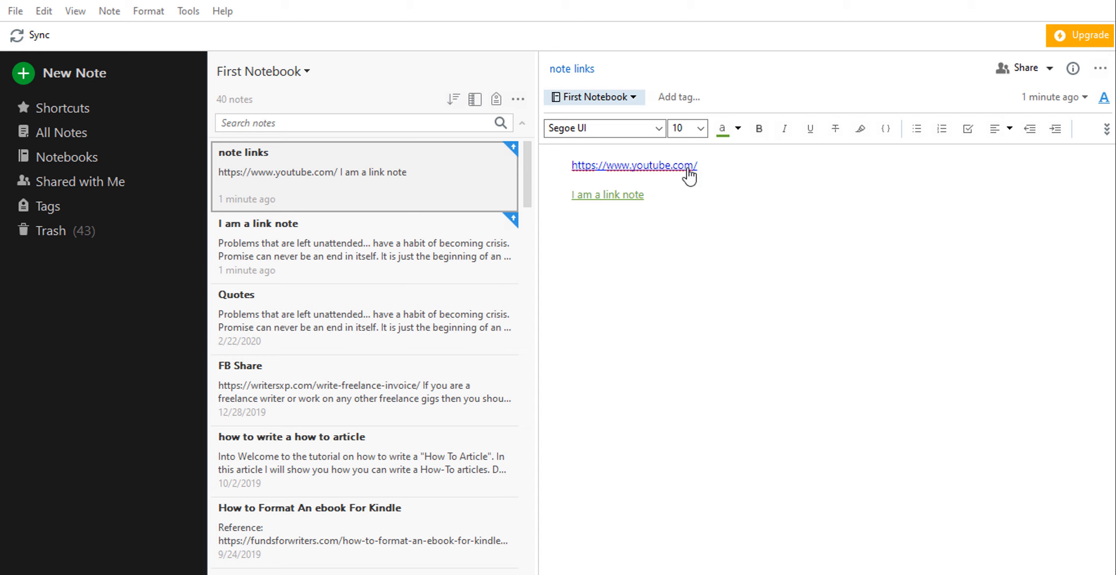
Step: Follow the "I am a link note" link in the "note links" note, and return to that note
{"action": "left_click", "coordinate": [591, 197]}
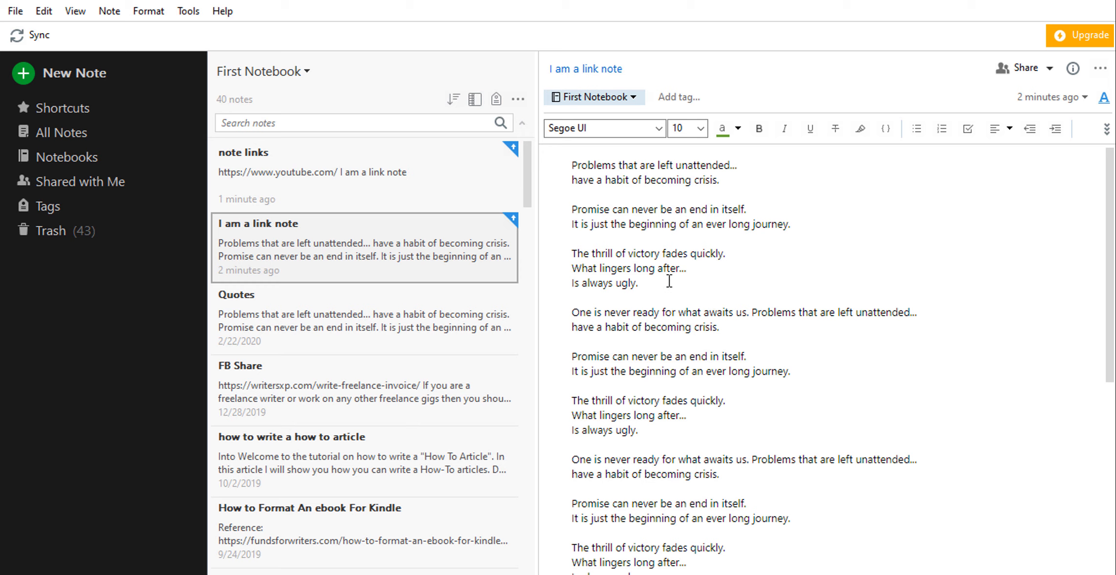
{"action": "left_click", "coordinate": [406, 193]}
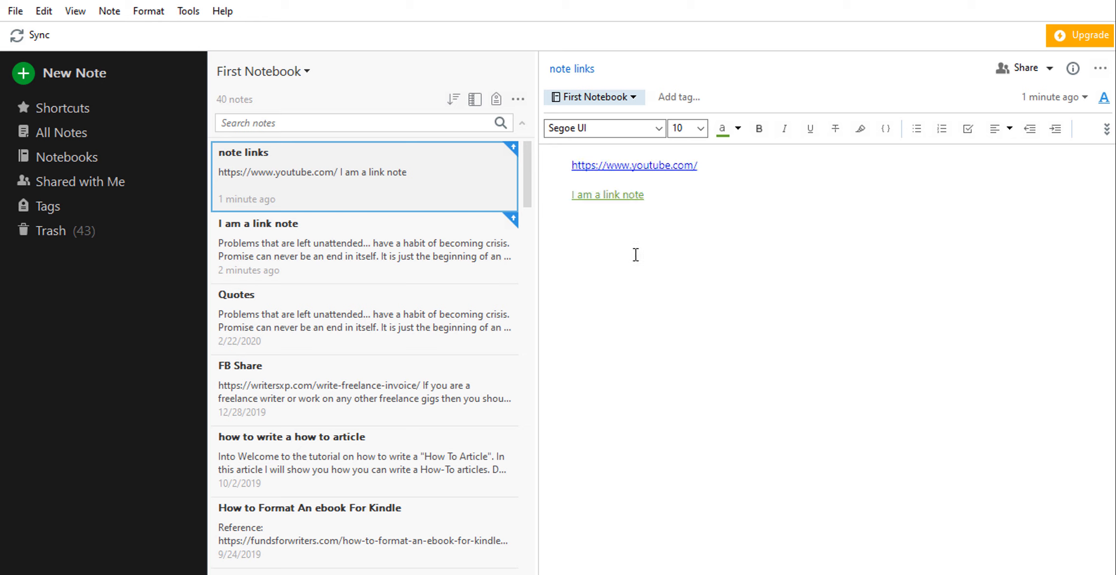
{"action": "left_click", "coordinate": [658, 199]}
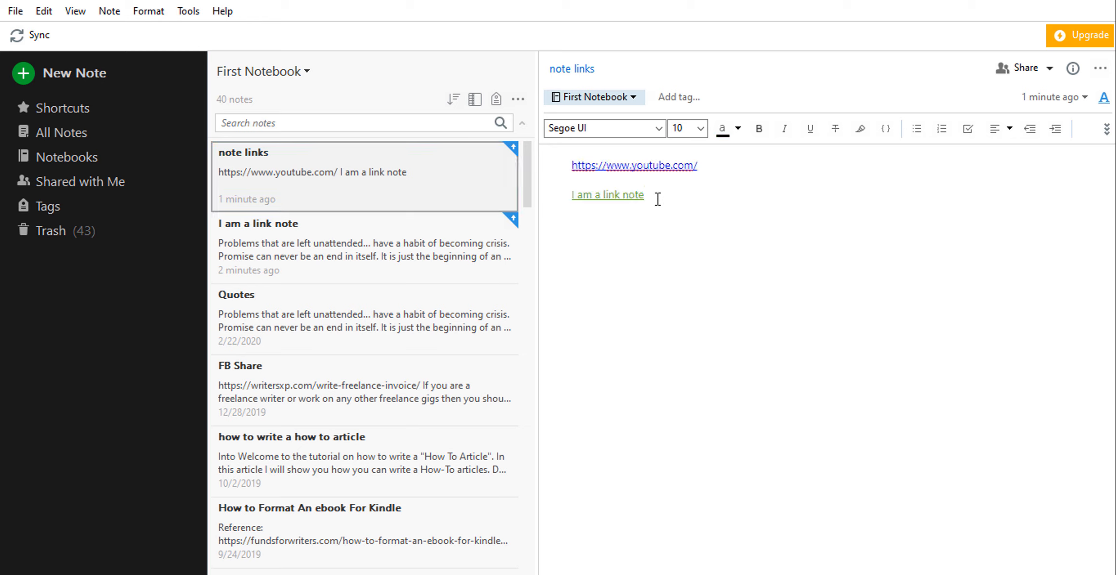
Step: Copy the internal link of the "I am a link note" note, paste it below the existing link in "note links", and follow it
{"action": "right_click", "coordinate": [474, 244]}
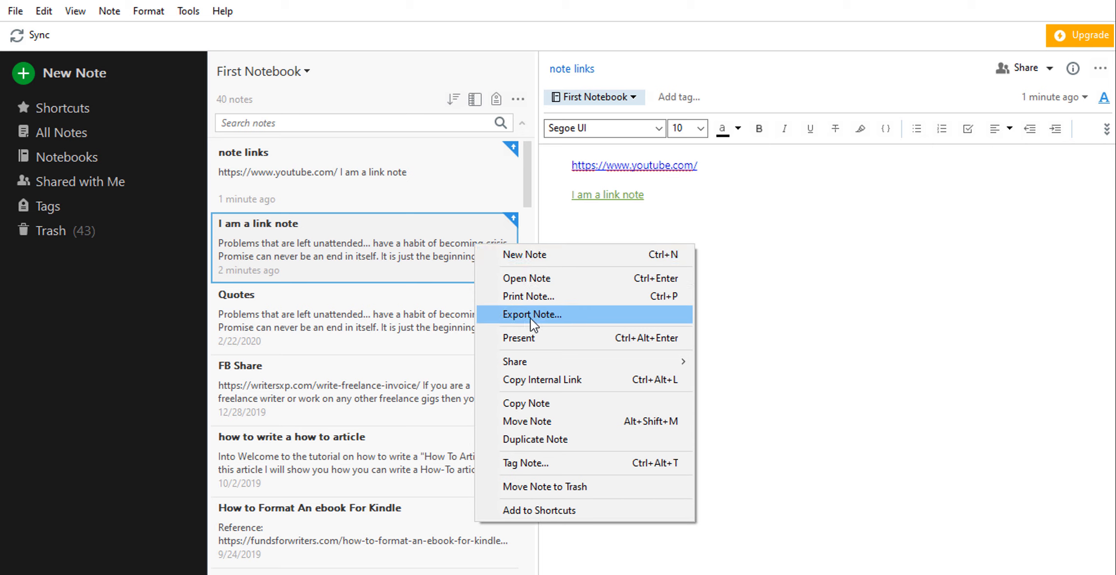
{"action": "left_click", "coordinate": [532, 382]}
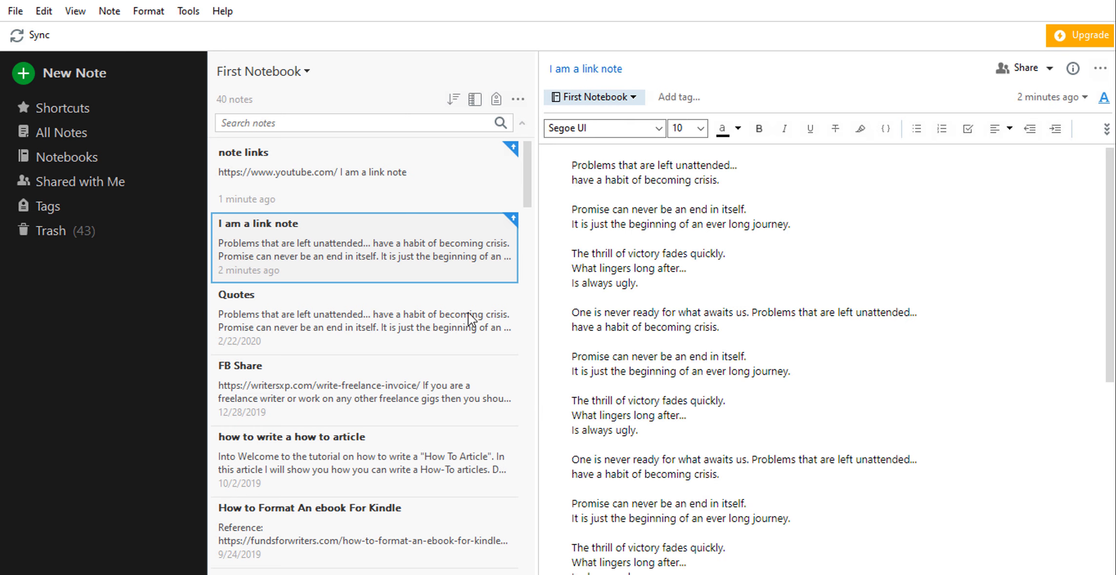
{"action": "left_click", "coordinate": [386, 182]}
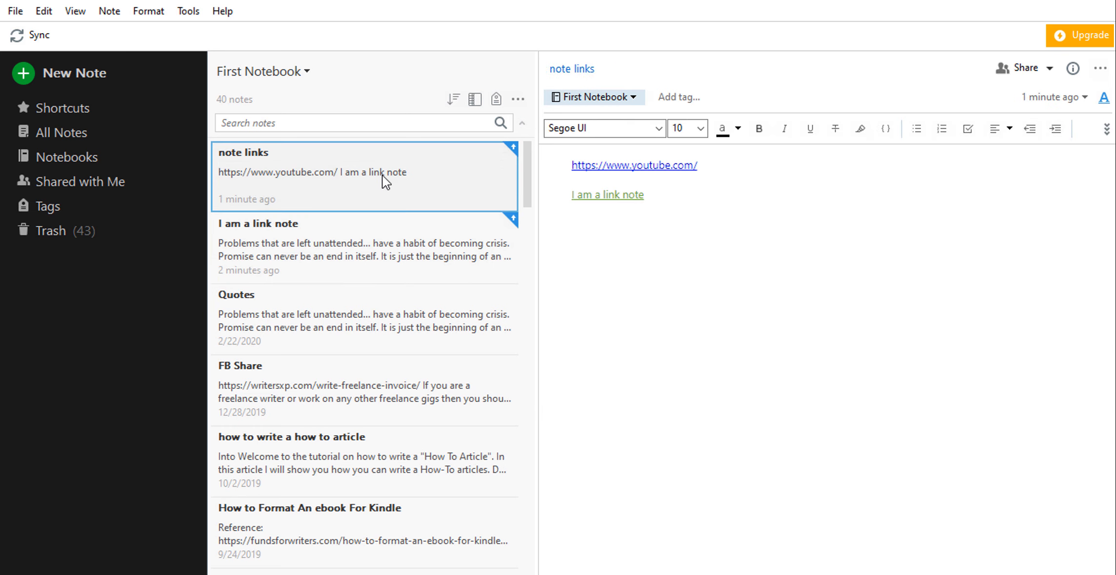
{"action": "left_click", "coordinate": [593, 228]}
{"action": "key", "text": "ctrl+v"}
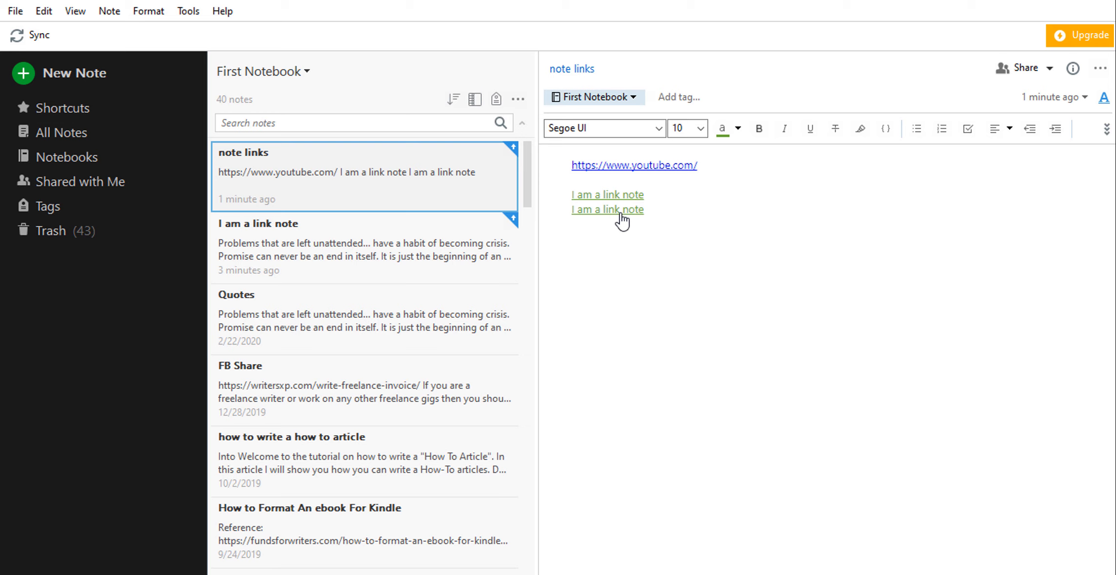
{"action": "left_click", "coordinate": [622, 221]}
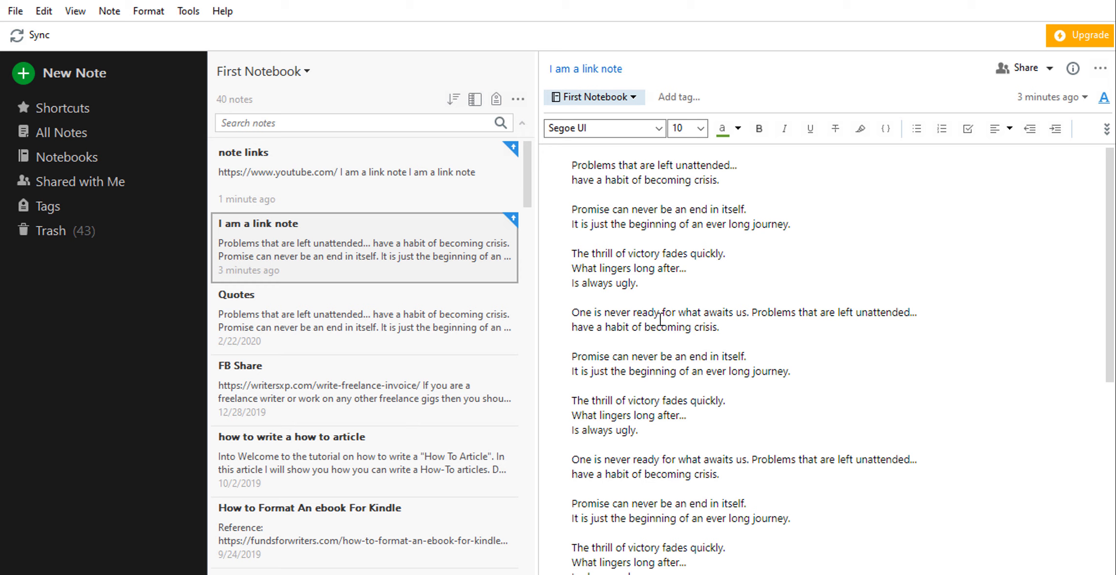
{"action": "scroll", "coordinate": [687, 363], "scroll_direction": "down", "scroll_amount": 5}
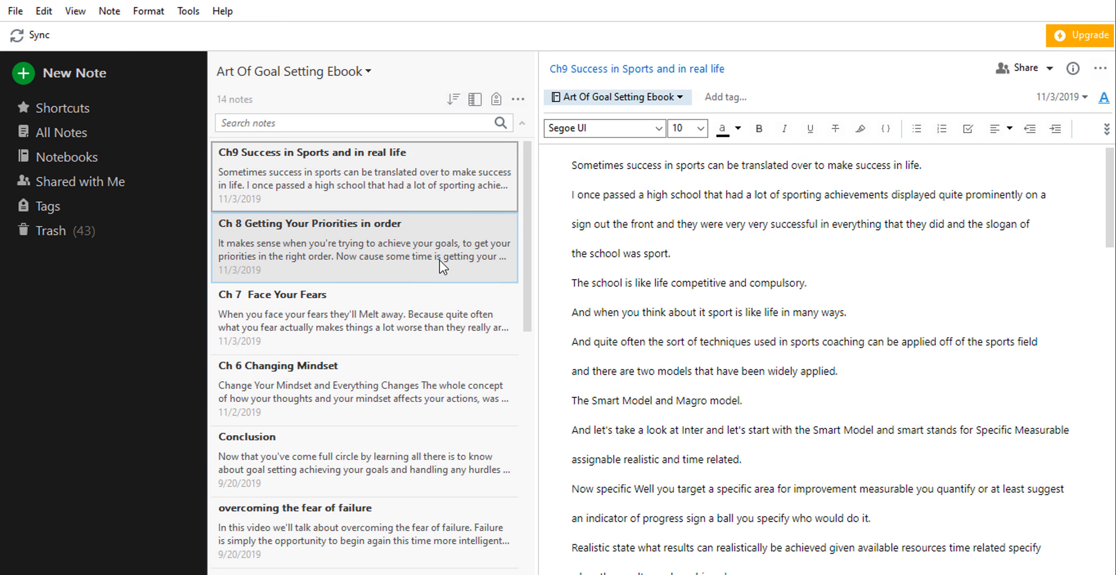
Step: Browse the chapter notes in the "Art Of Goal Setting Ebook" notebook, from Ch 8 to "overcoming the fear of failure" and beyond
{"action": "left_click_drag", "start_coordinate": [529, 178], "coordinate": [520, 156]}
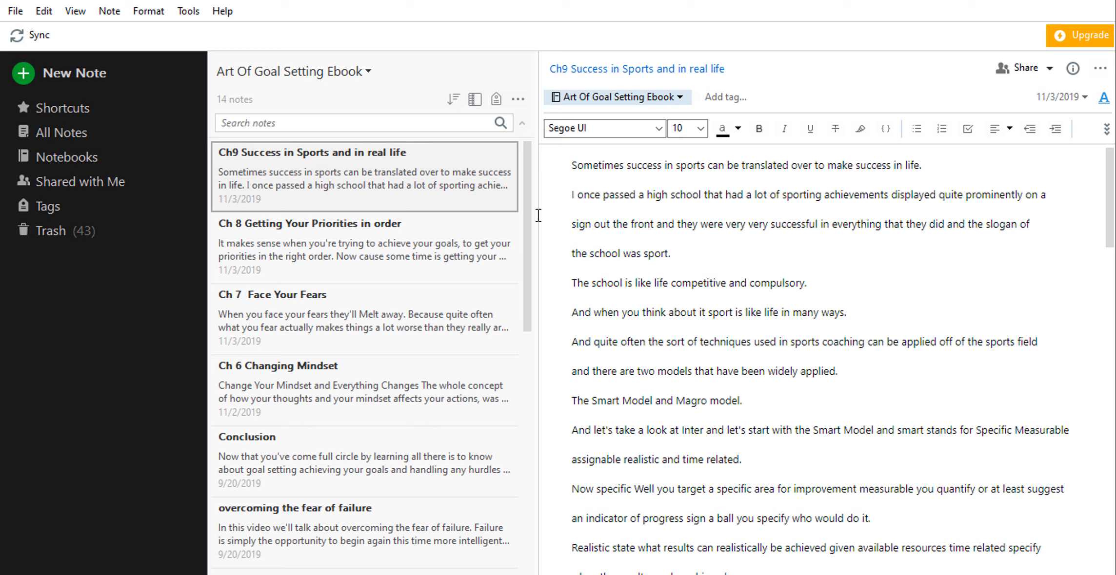
{"action": "left_click", "coordinate": [370, 259]}
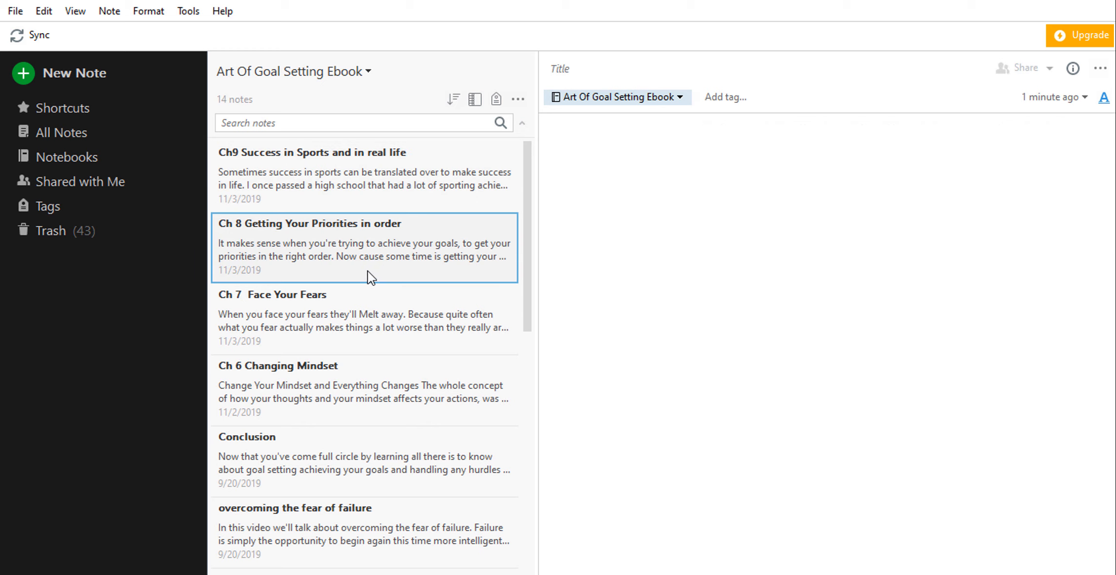
{"action": "left_click", "coordinate": [364, 310]}
{"action": "left_click", "coordinate": [360, 372]}
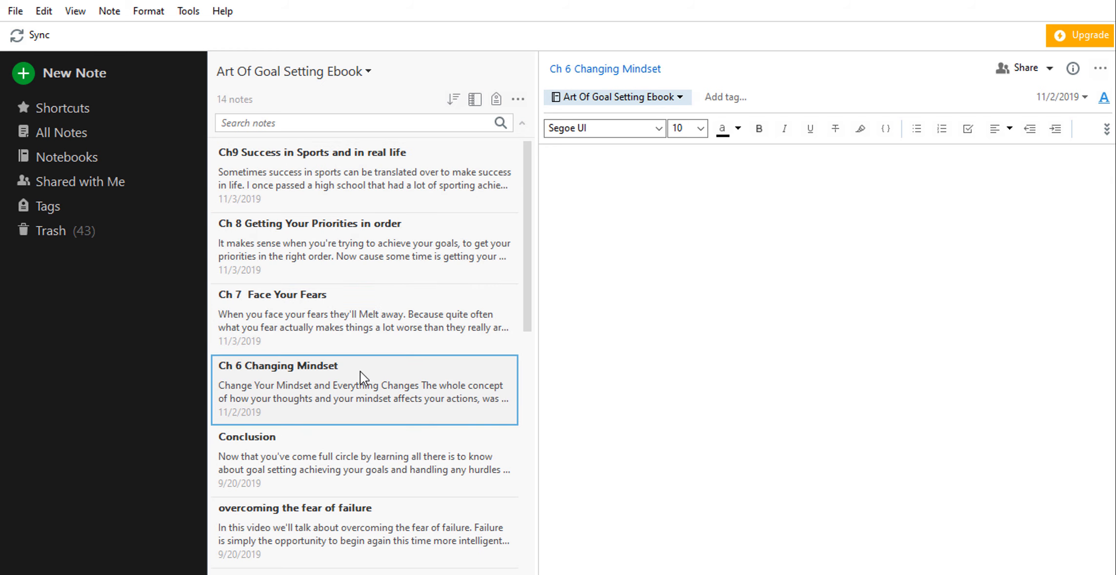
{"action": "left_click", "coordinate": [366, 454]}
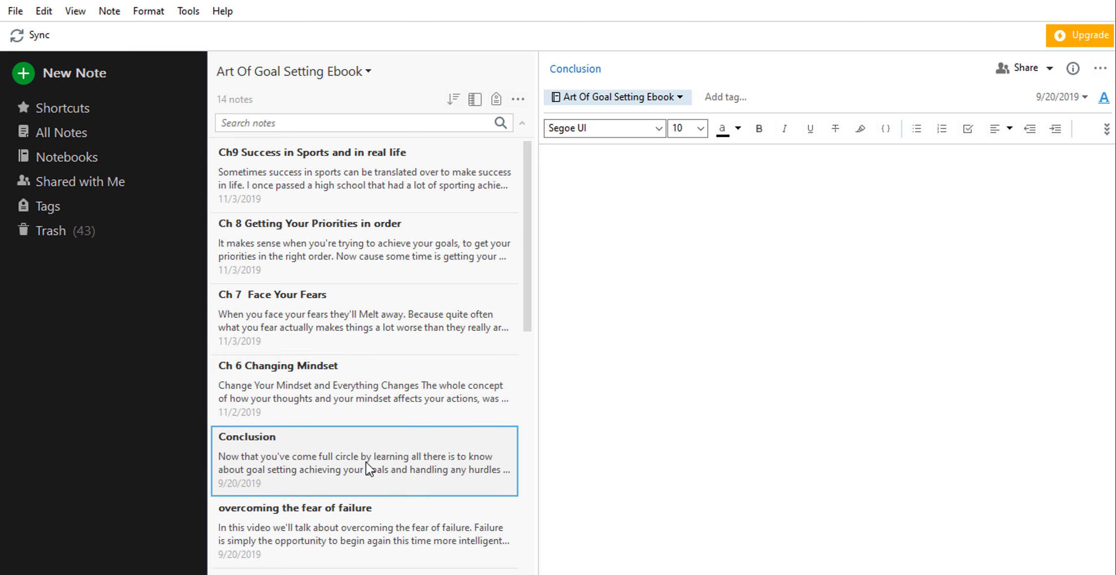
{"action": "left_click", "coordinate": [371, 526]}
{"action": "scroll", "coordinate": [371, 522], "scroll_direction": "down", "scroll_amount": 4}
{"action": "scroll", "coordinate": [371, 516], "scroll_direction": "down", "scroll_amount": 3}
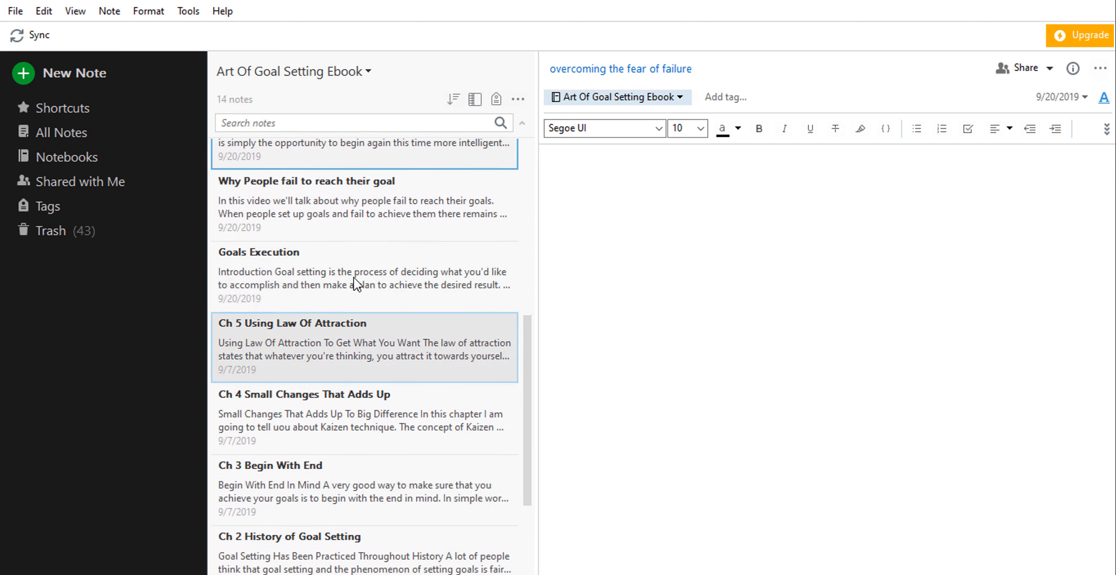
Step: Create a table of contents note from the Goals Execution, Ch 6, Ch 7, Ch 8 and Ch9 notes
{"action": "left_click", "coordinate": [360, 259]}
{"action": "scroll", "coordinate": [360, 260], "scroll_direction": "up", "scroll_amount": 6}
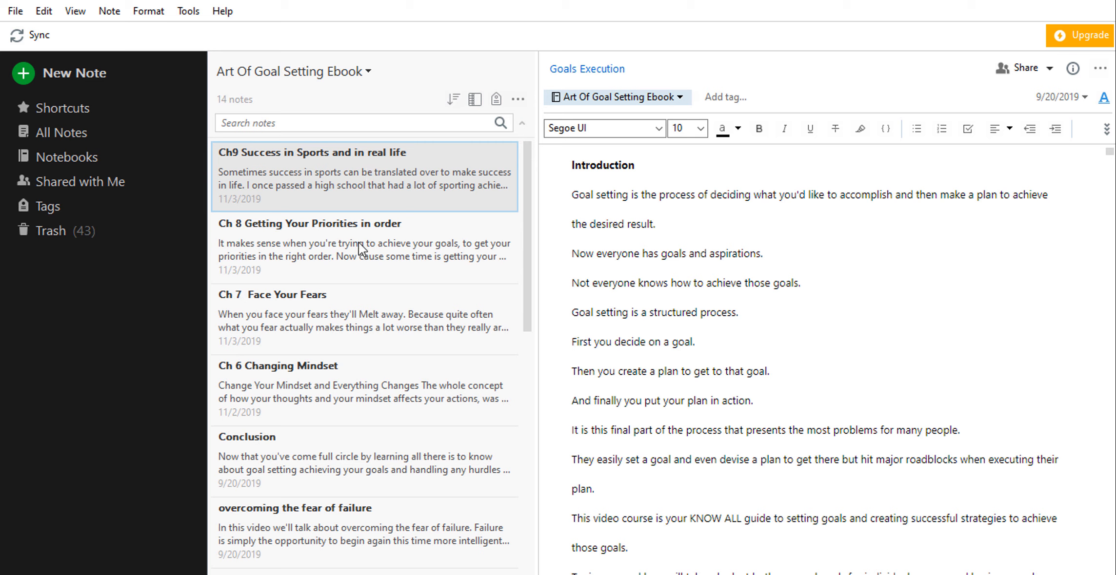
{"action": "left_click", "coordinate": [358, 363], "text": "ctrl"}
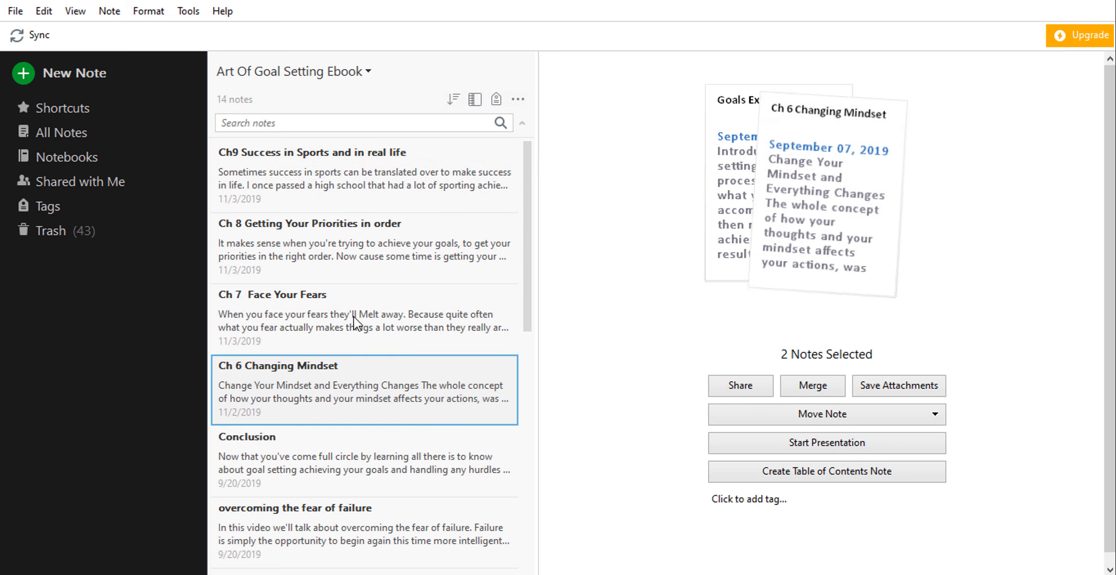
{"action": "left_click", "coordinate": [354, 317], "text": "ctrl"}
{"action": "left_click", "coordinate": [369, 268], "text": "ctrl"}
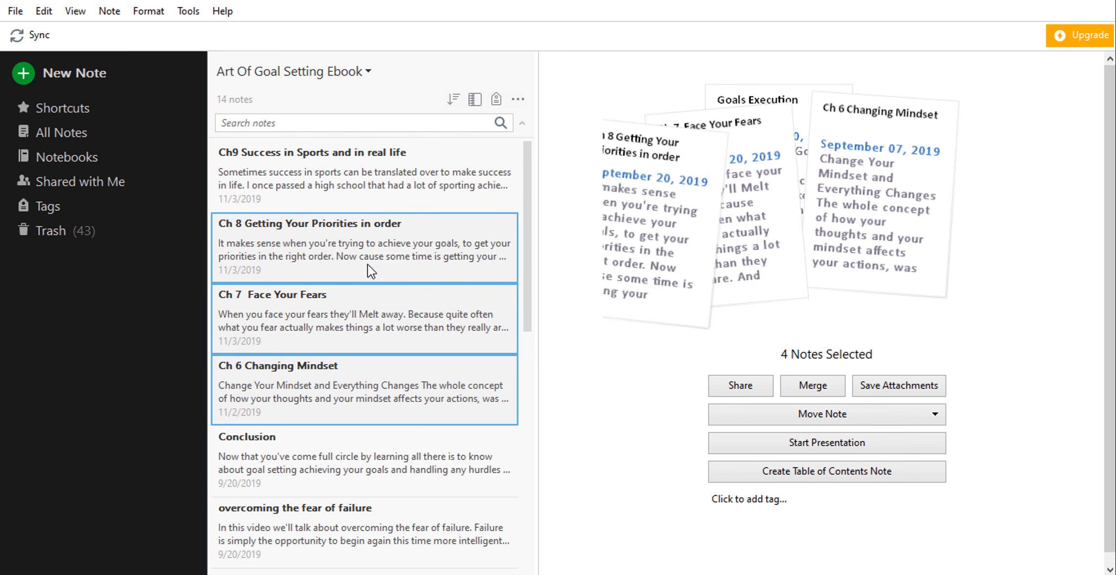
{"action": "left_click", "coordinate": [380, 175], "text": "ctrl"}
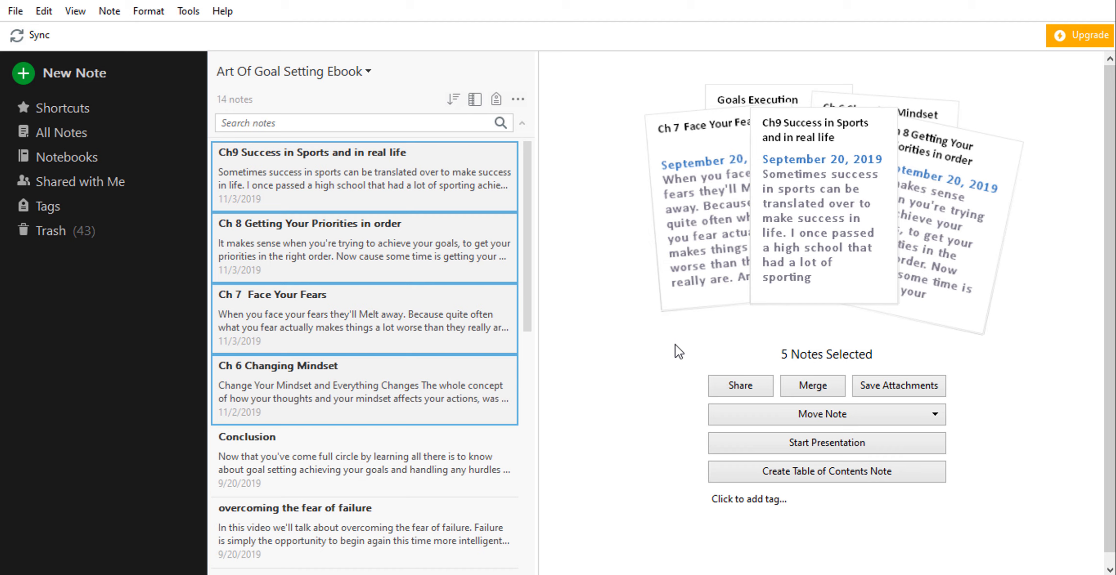
{"action": "left_click", "coordinate": [808, 472]}
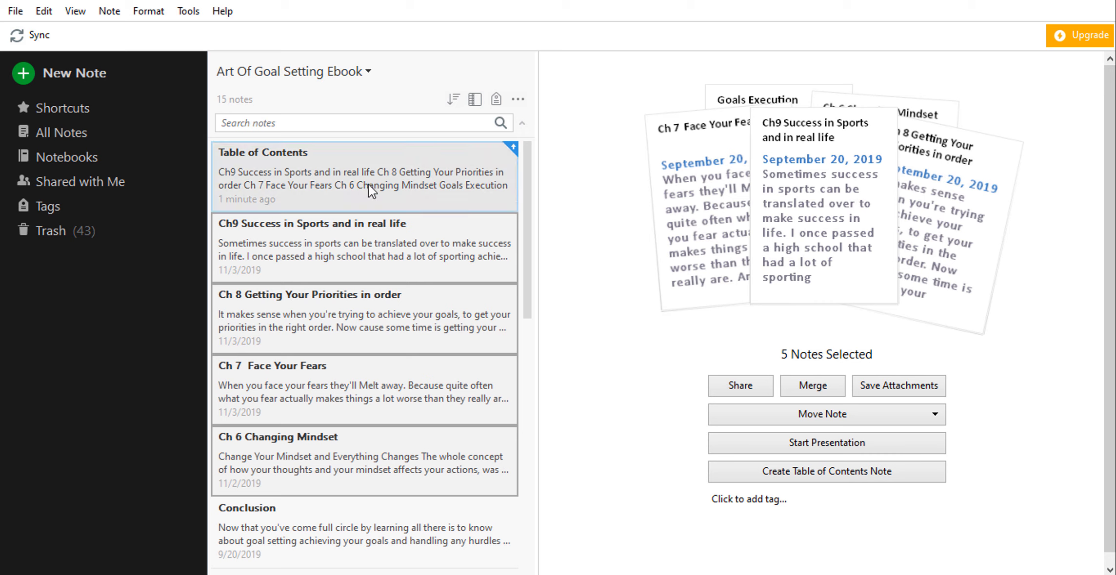
Step: Open the Table of Contents note and check its links to the Ch9 and Ch 6 notes
{"action": "left_click", "coordinate": [272, 171]}
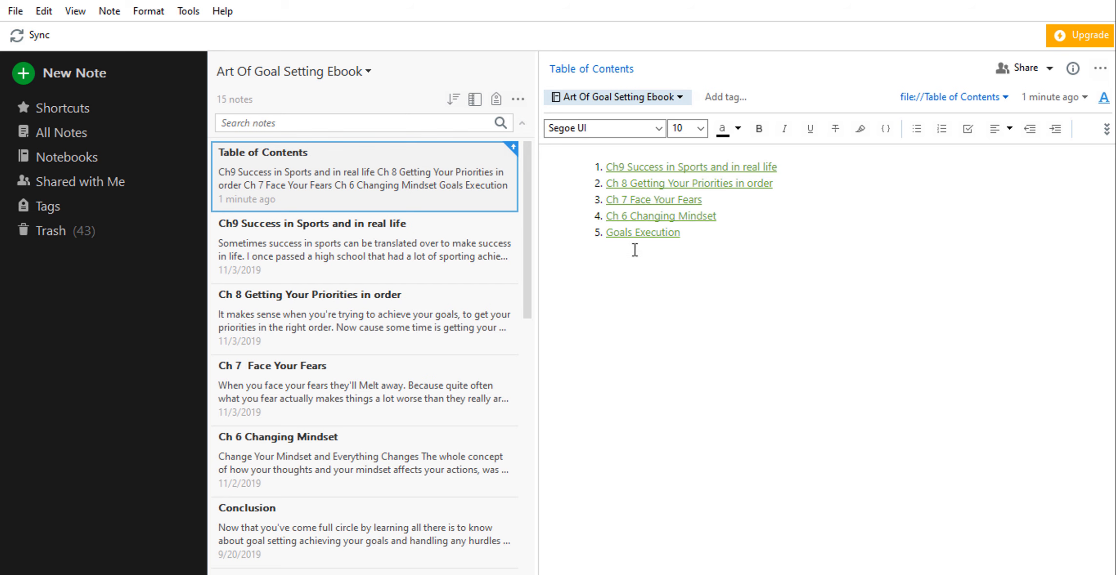
{"action": "left_click", "coordinate": [638, 169]}
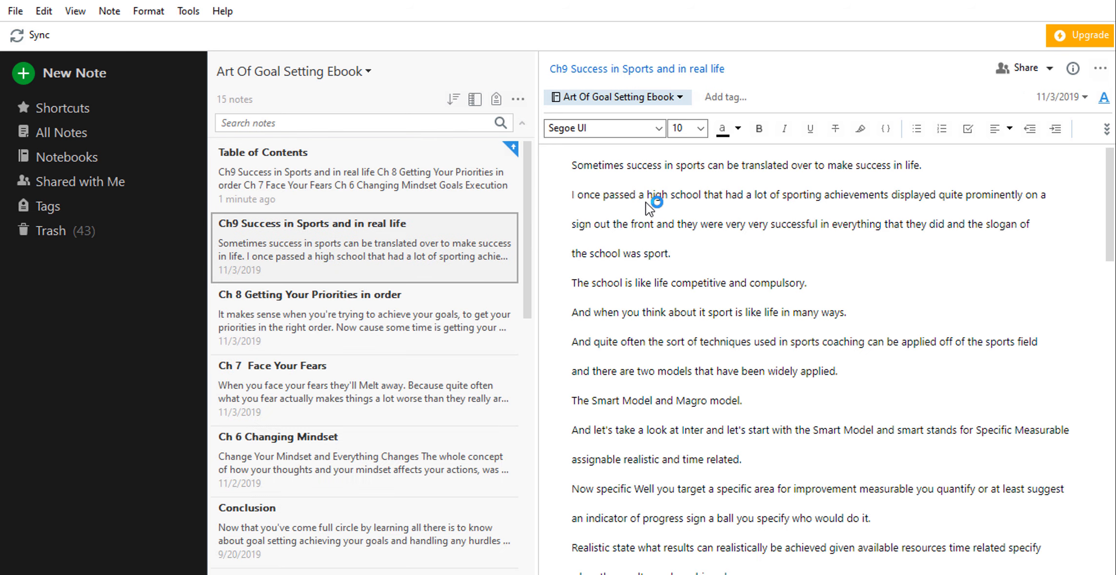
{"action": "left_click", "coordinate": [478, 202]}
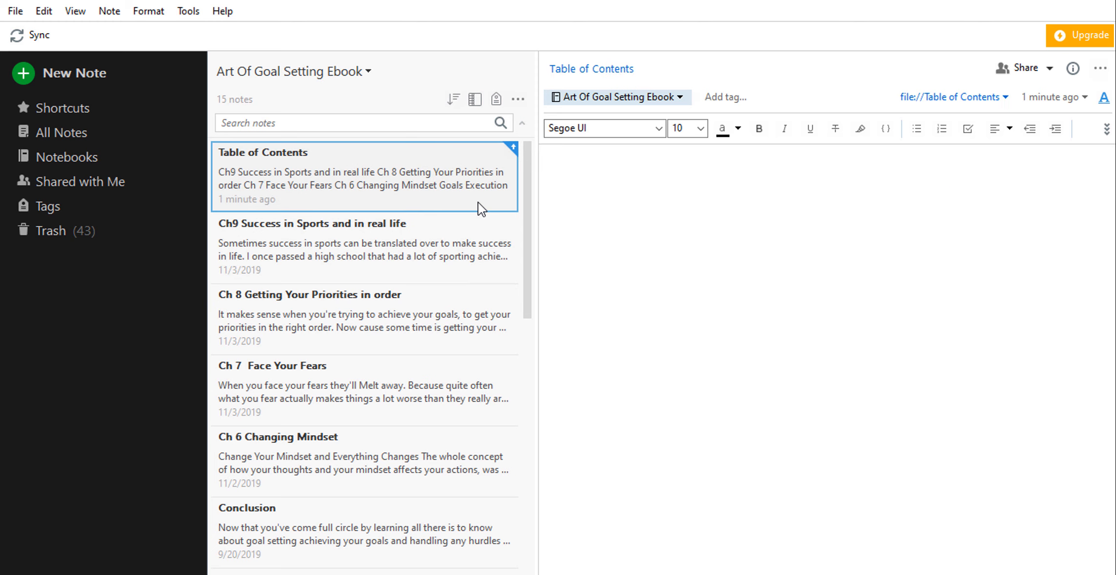
{"action": "left_click", "coordinate": [644, 216]}
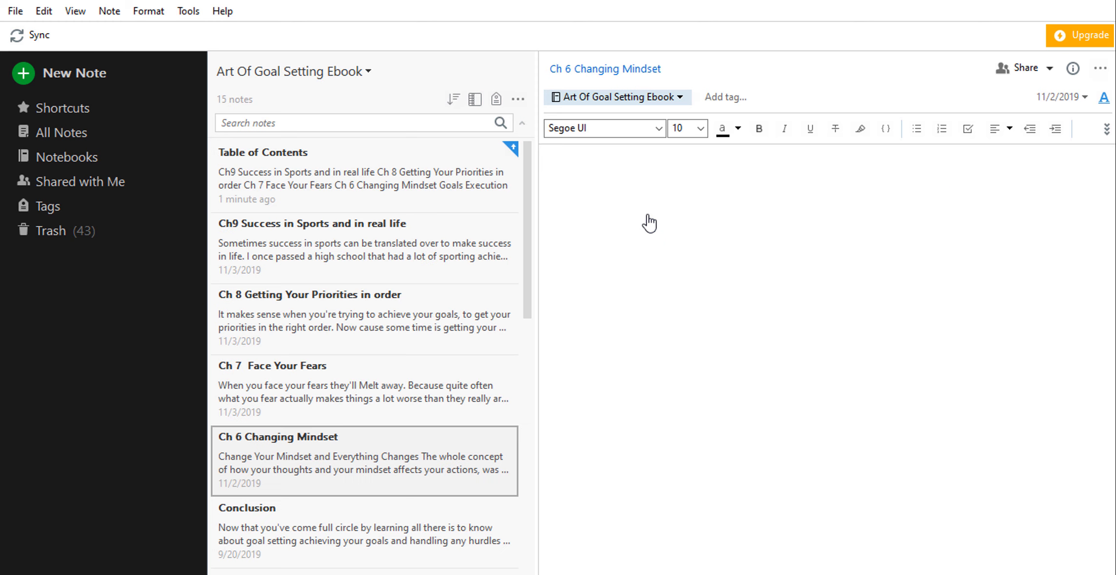
Step: Rename the Table of Contents note as "summary"
{"action": "left_click", "coordinate": [371, 171]}
{"action": "left_click", "coordinate": [644, 69]}
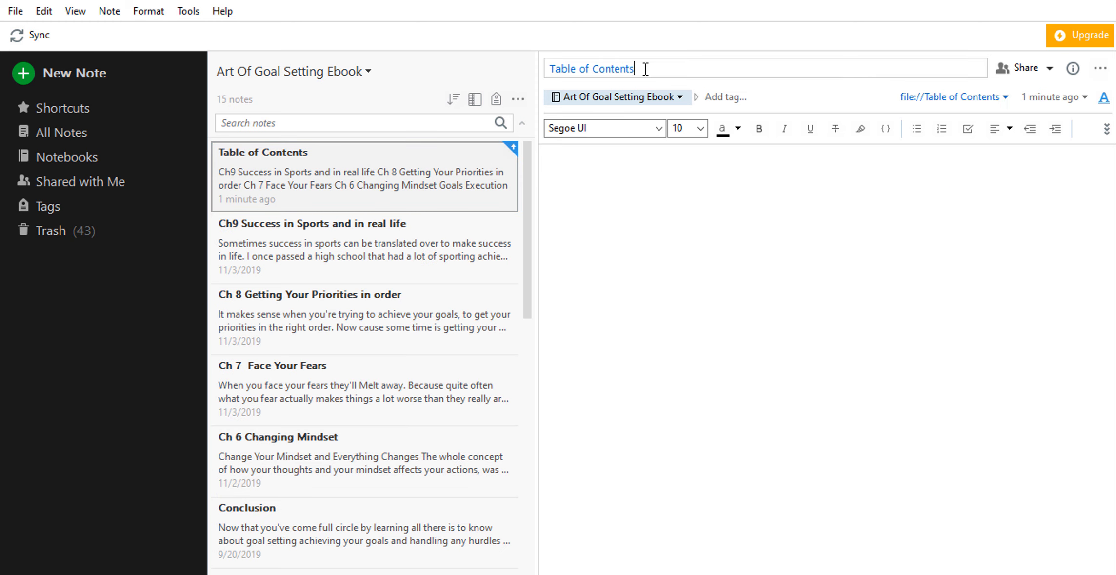
{"action": "left_click_drag", "start_coordinate": [644, 69], "coordinate": [550, 68]}
{"action": "key", "text": "BackSpace"}
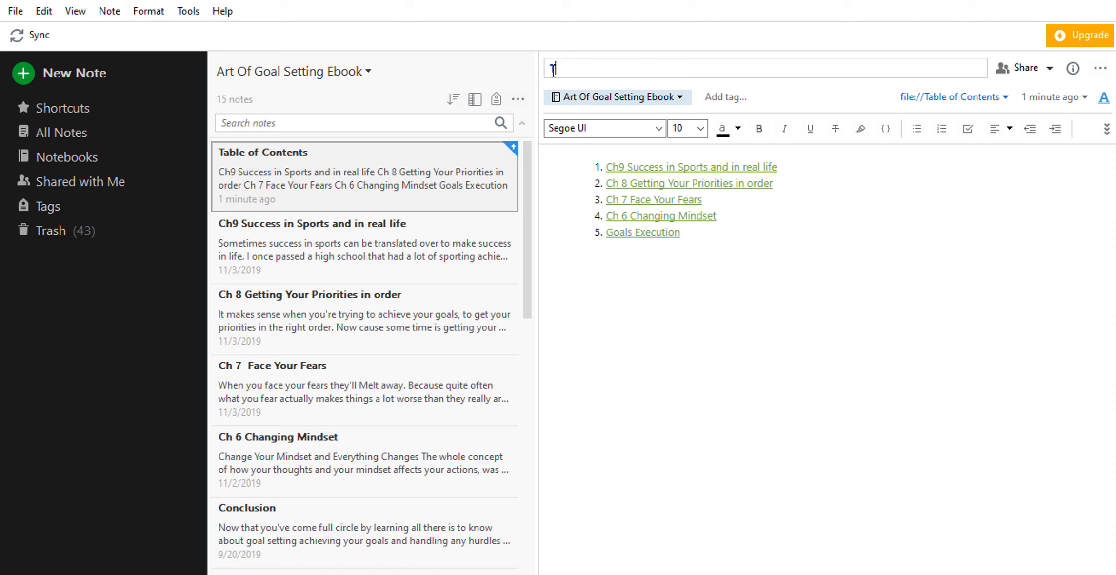
{"action": "type", "text": "Summary"}
{"action": "left_click", "coordinate": [680, 322]}
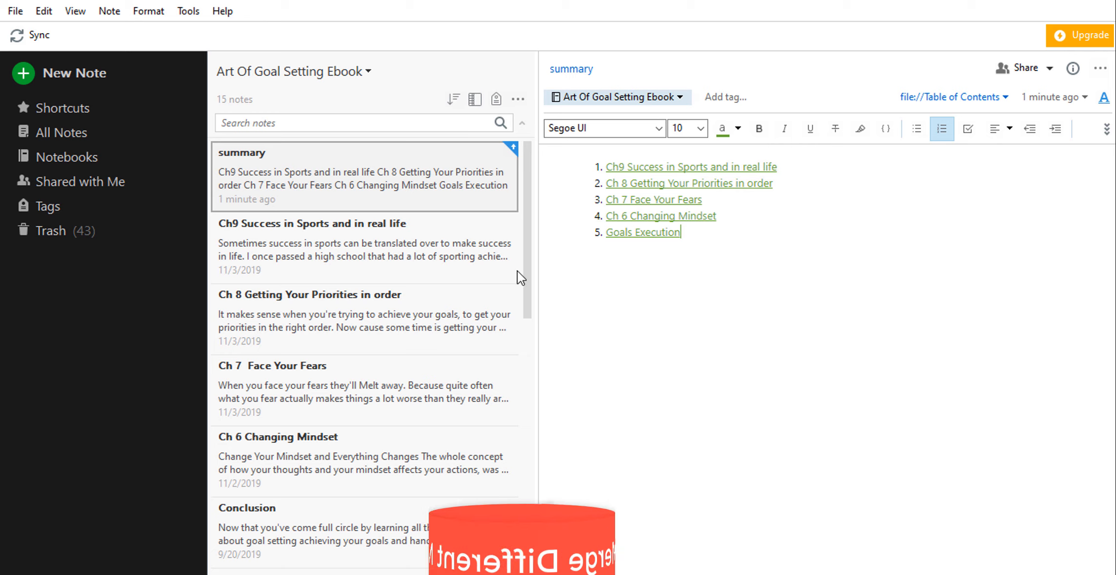
Step: Merge the Ch9, Ch 8, Ch 7 and Ch 6 notes into a single note, leaving out the summary note
{"action": "left_click", "coordinate": [428, 263], "text": "ctrl"}
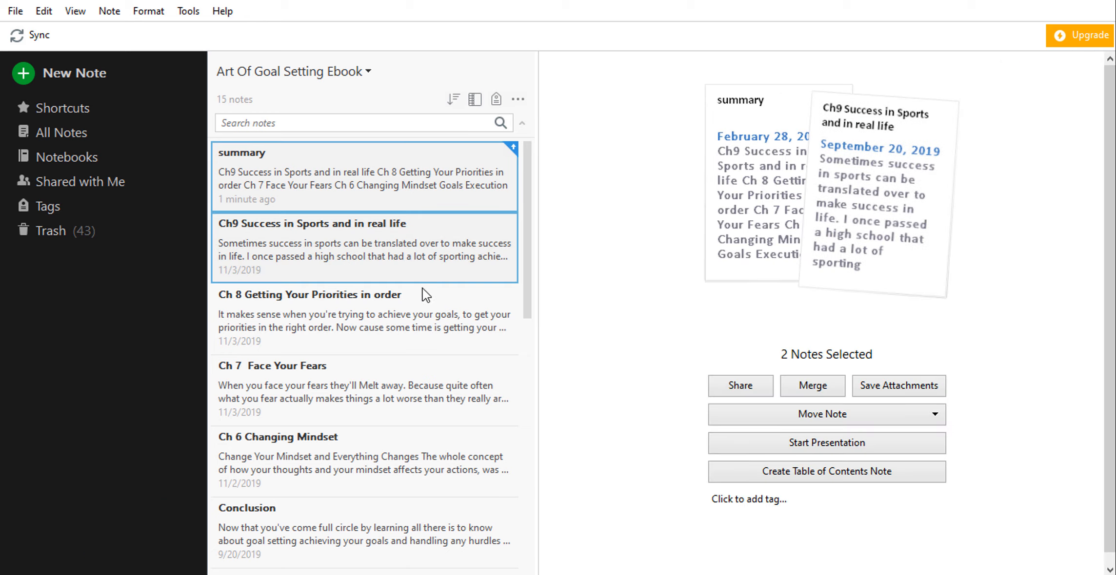
{"action": "left_click", "coordinate": [412, 313], "text": "ctrl"}
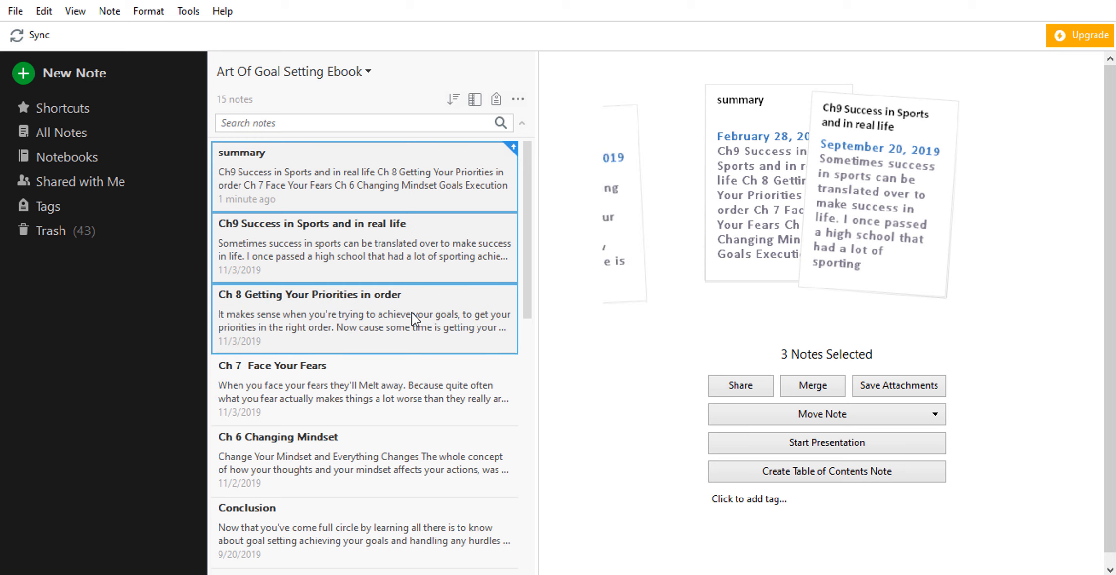
{"action": "left_click", "coordinate": [405, 175], "text": "ctrl"}
{"action": "left_click", "coordinate": [411, 389], "text": "ctrl"}
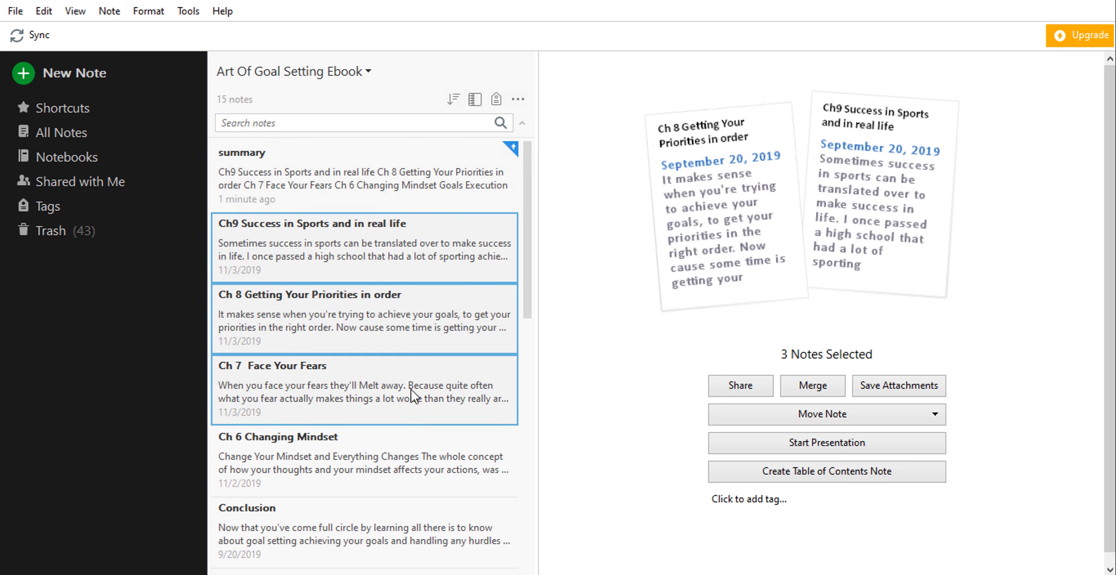
{"action": "left_click", "coordinate": [421, 449], "text": "ctrl"}
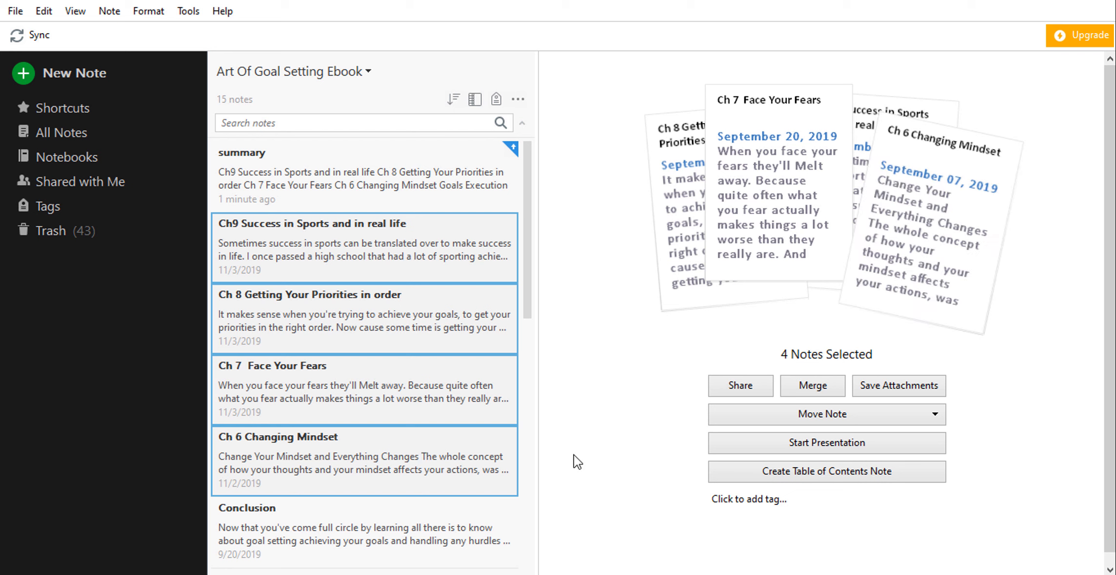
{"action": "left_click", "coordinate": [813, 386]}
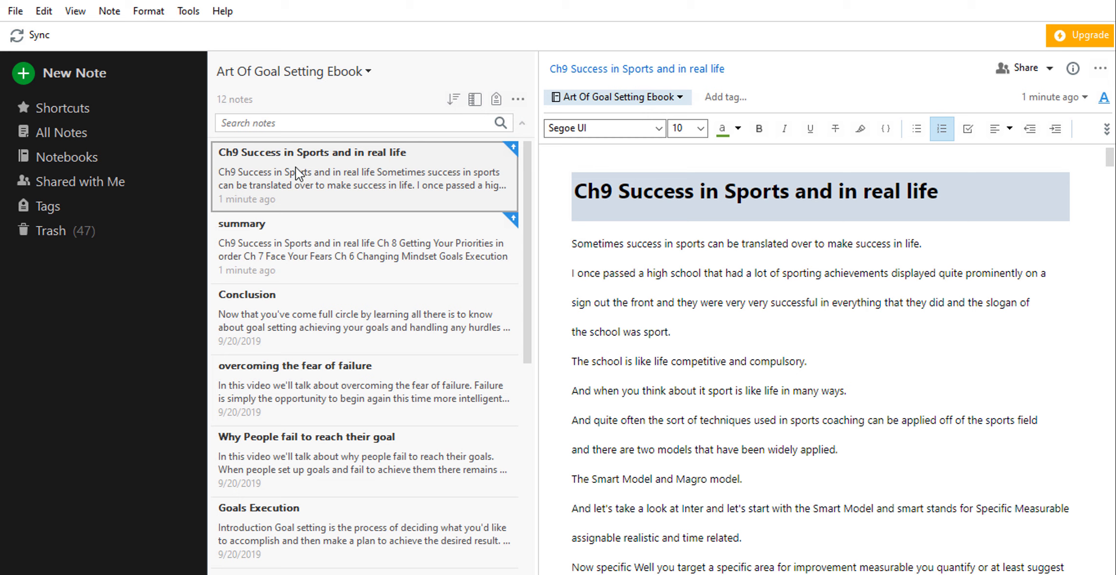
Step: Read through the merged "Ch9 Success in Sports and in real life" note
{"action": "left_click", "coordinate": [361, 173]}
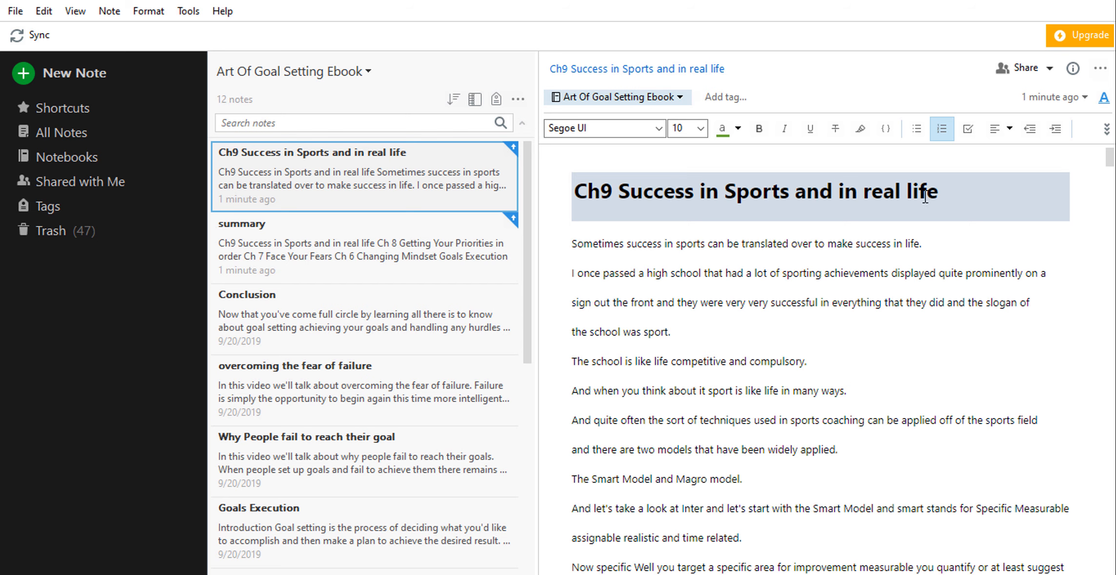
{"action": "scroll", "coordinate": [852, 263], "scroll_direction": "down", "scroll_amount": 5}
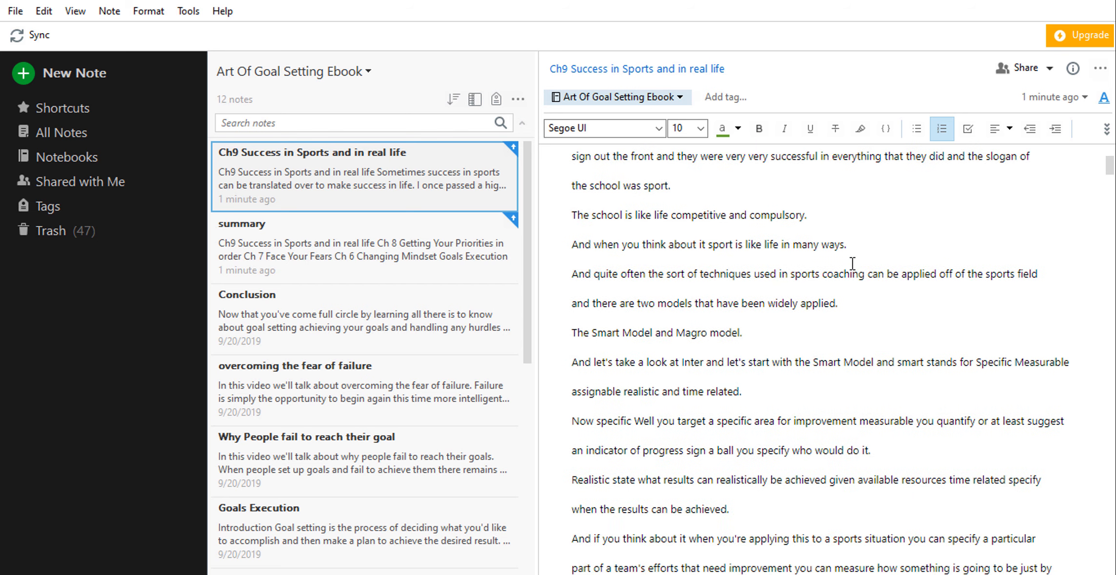
{"action": "scroll", "coordinate": [852, 264], "scroll_direction": "up", "scroll_amount": 7}
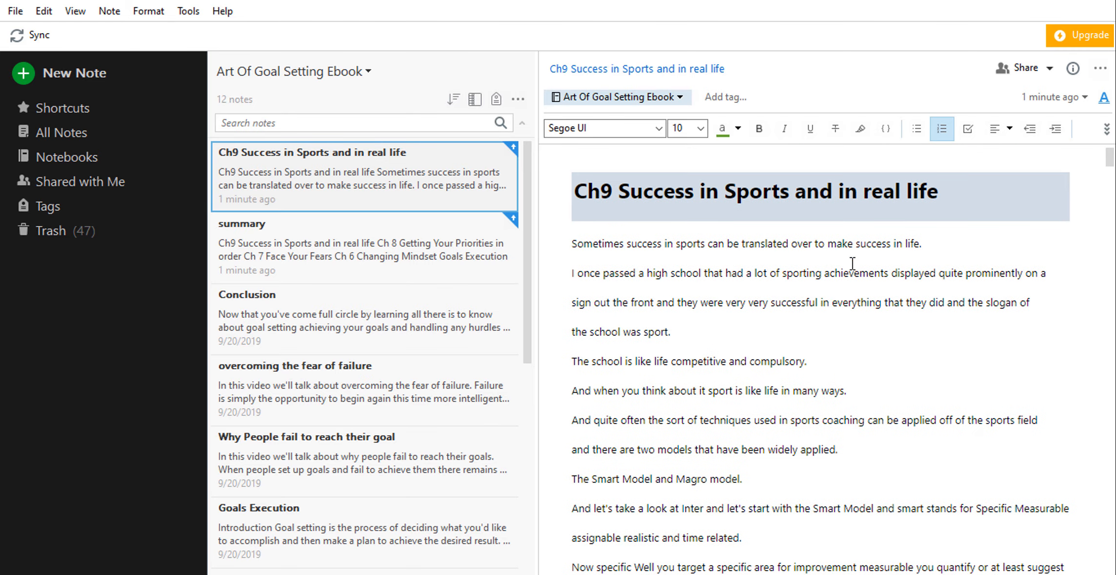
{"action": "scroll", "coordinate": [799, 317], "scroll_direction": "down", "scroll_amount": 7}
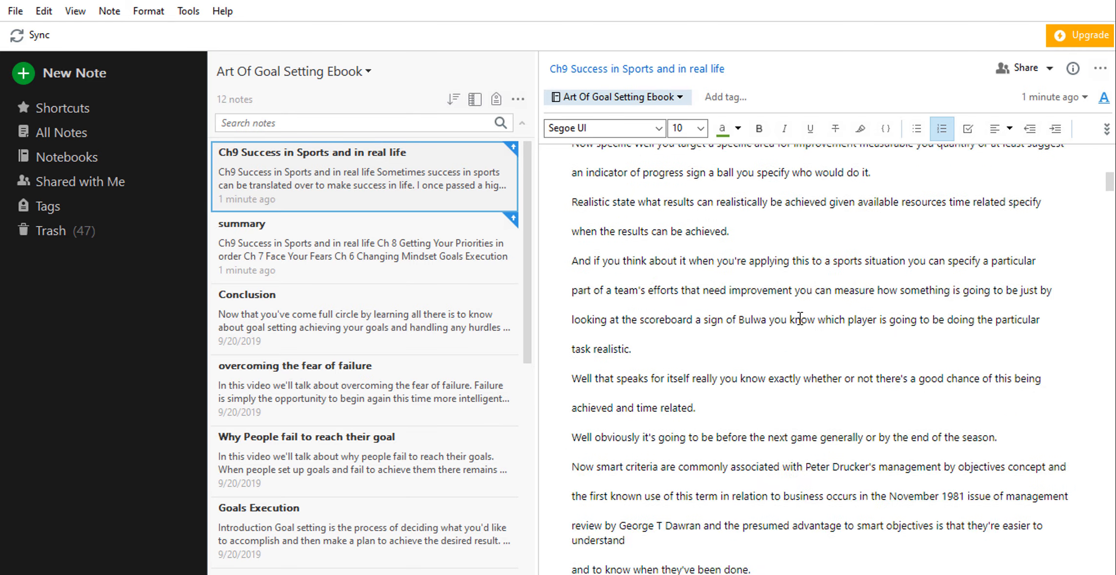
Step: Examine how the Ch9 and Ch 8 sections follow each other in the merged note, ending back at its beginning
{"action": "scroll", "coordinate": [800, 318], "scroll_direction": "up", "scroll_amount": 7}
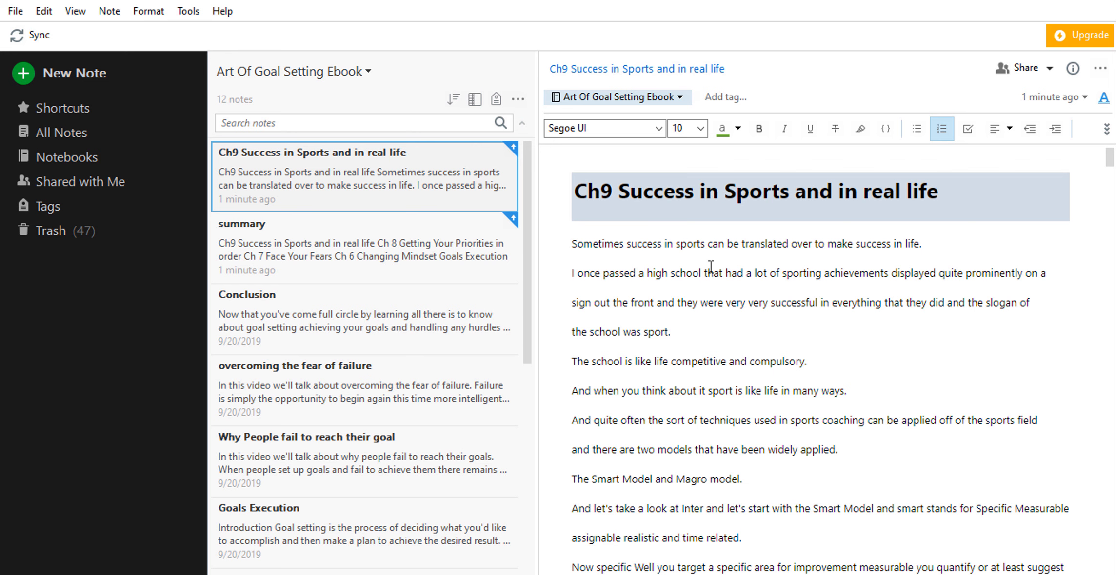
{"action": "scroll", "coordinate": [711, 266], "scroll_direction": "down", "scroll_amount": 10}
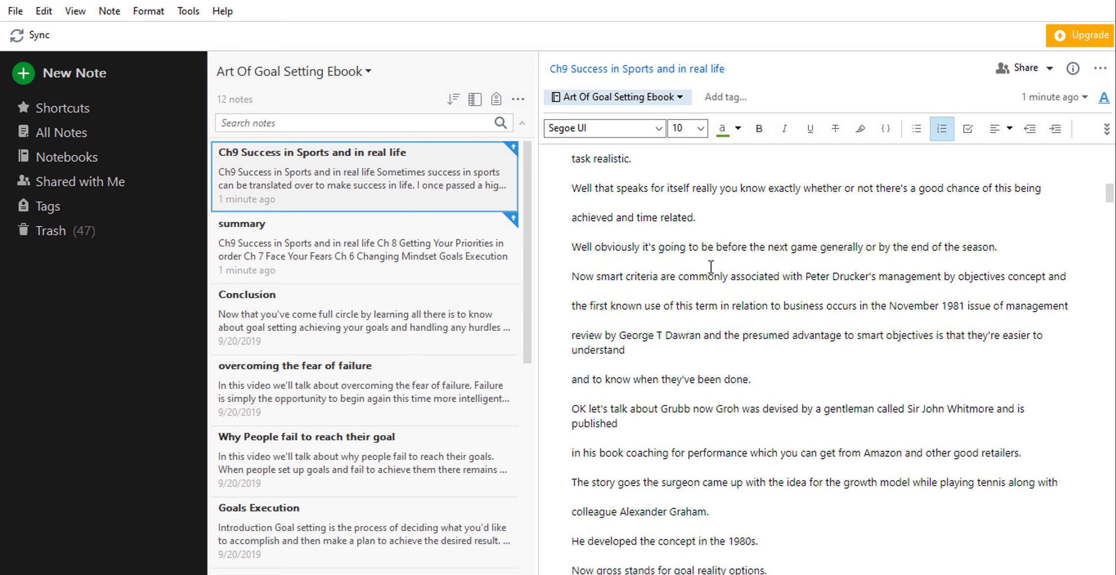
{"action": "scroll", "coordinate": [711, 267], "scroll_direction": "down", "scroll_amount": 15}
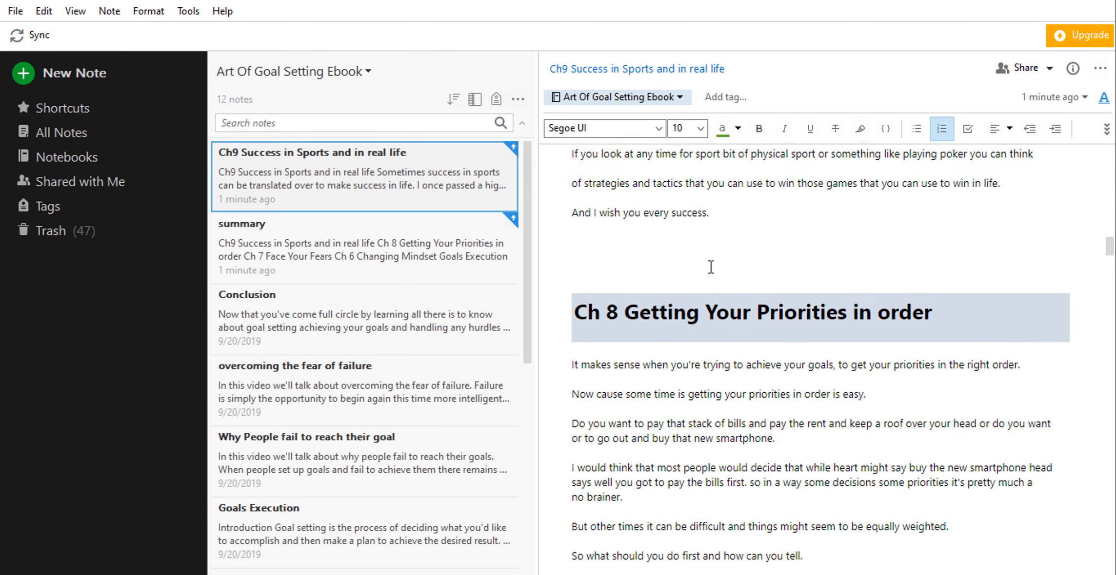
{"action": "scroll", "coordinate": [711, 267], "scroll_direction": "down", "scroll_amount": 2}
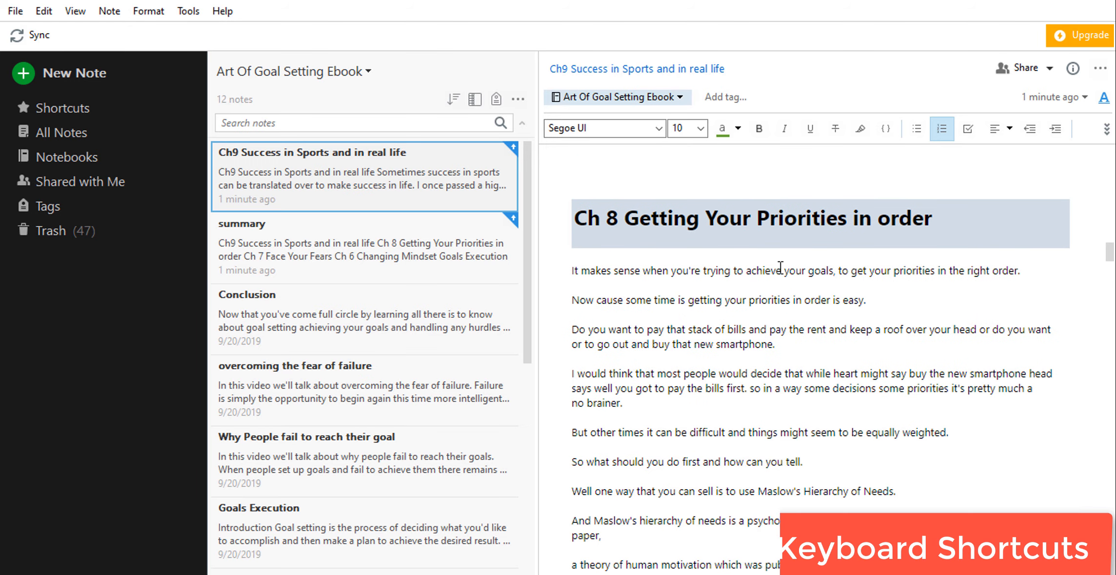
{"action": "scroll", "coordinate": [751, 222], "scroll_direction": "up", "scroll_amount": 4}
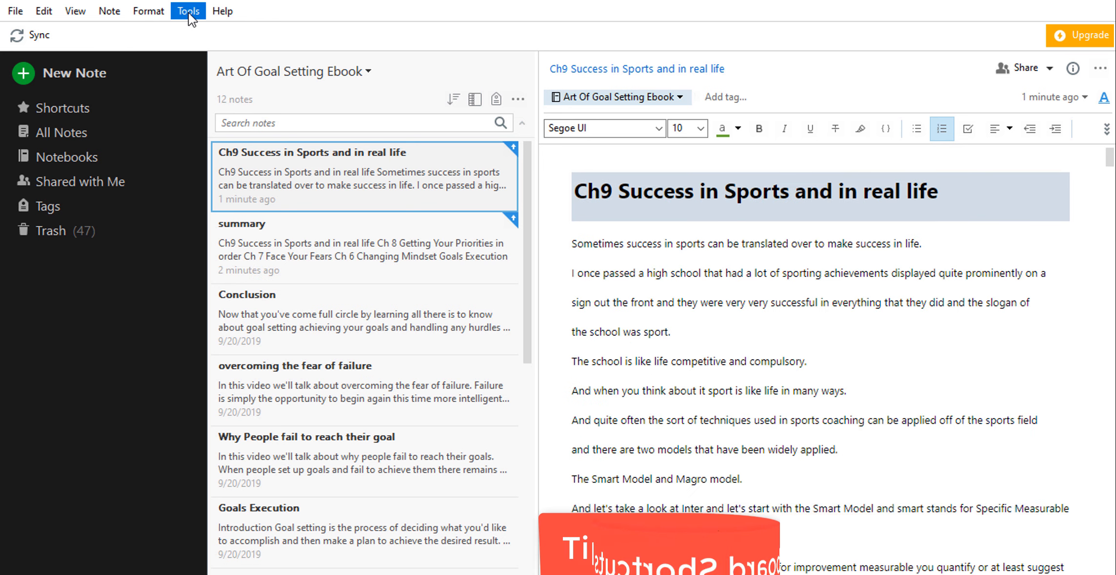
Step: Open the global shortcut key preferences in the application options and turn on the advanced options
{"action": "left_click", "coordinate": [188, 13]}
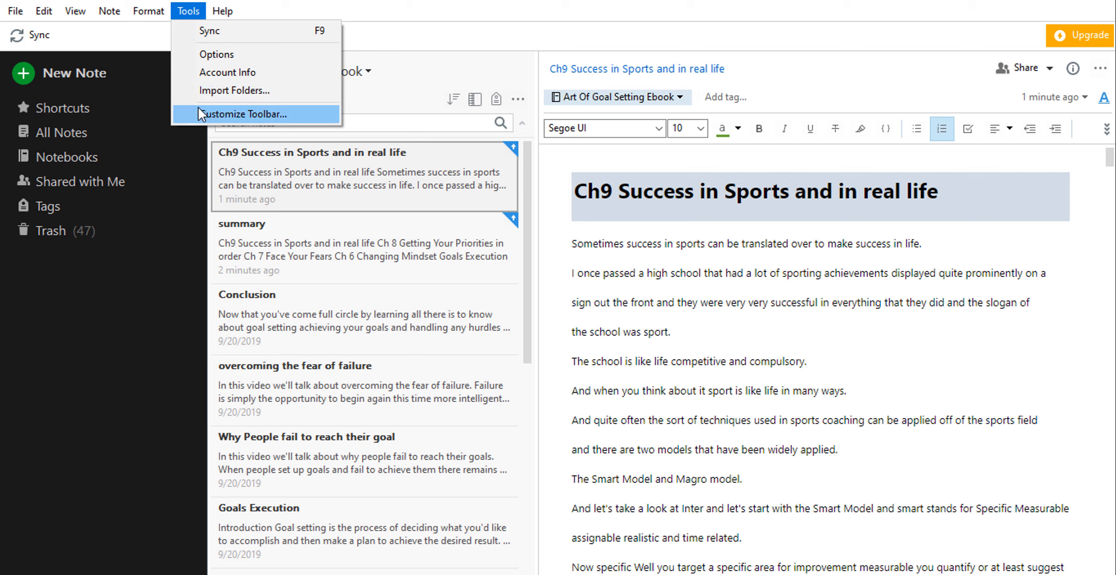
{"action": "left_click", "coordinate": [212, 55]}
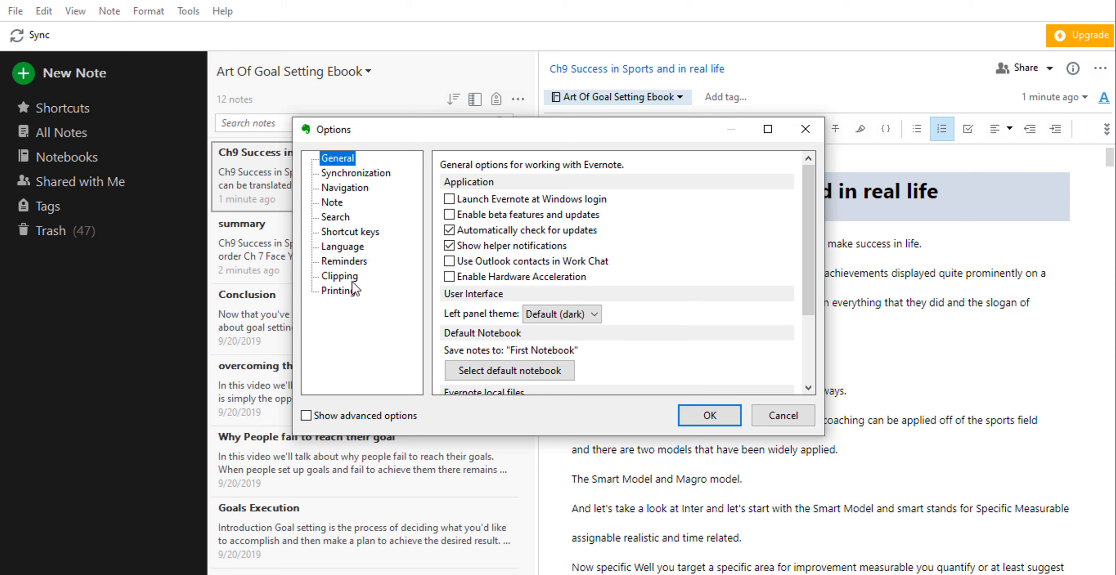
{"action": "left_click", "coordinate": [364, 233]}
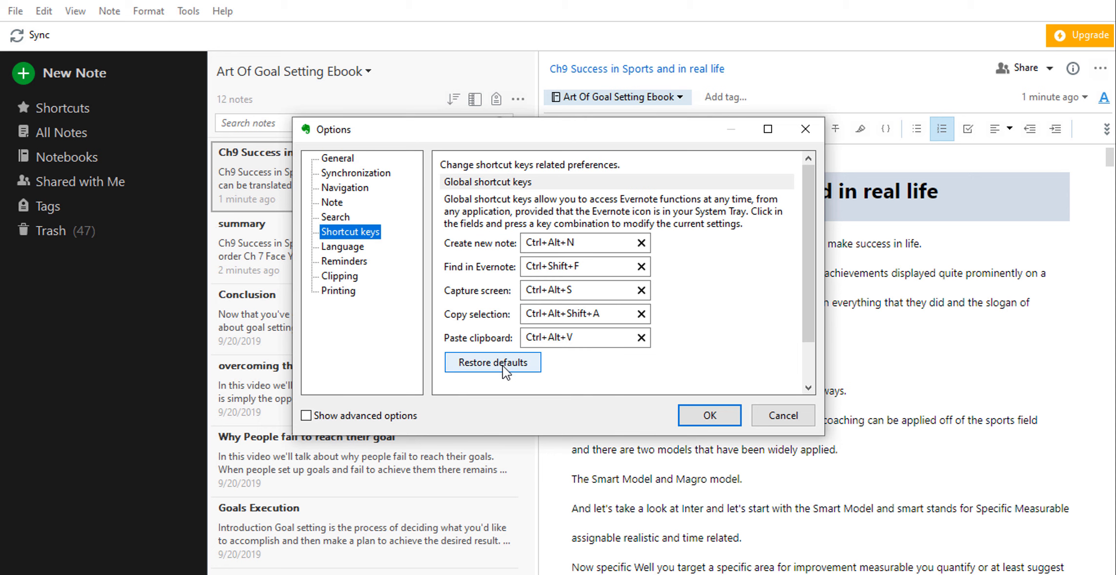
{"action": "left_click", "coordinate": [590, 243]}
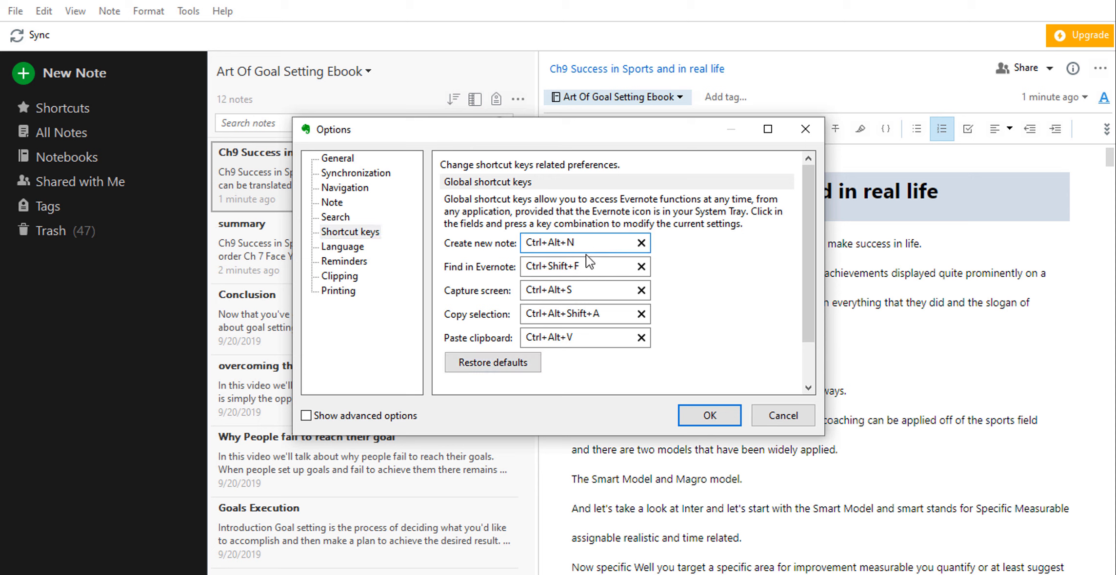
{"action": "left_click", "coordinate": [367, 419]}
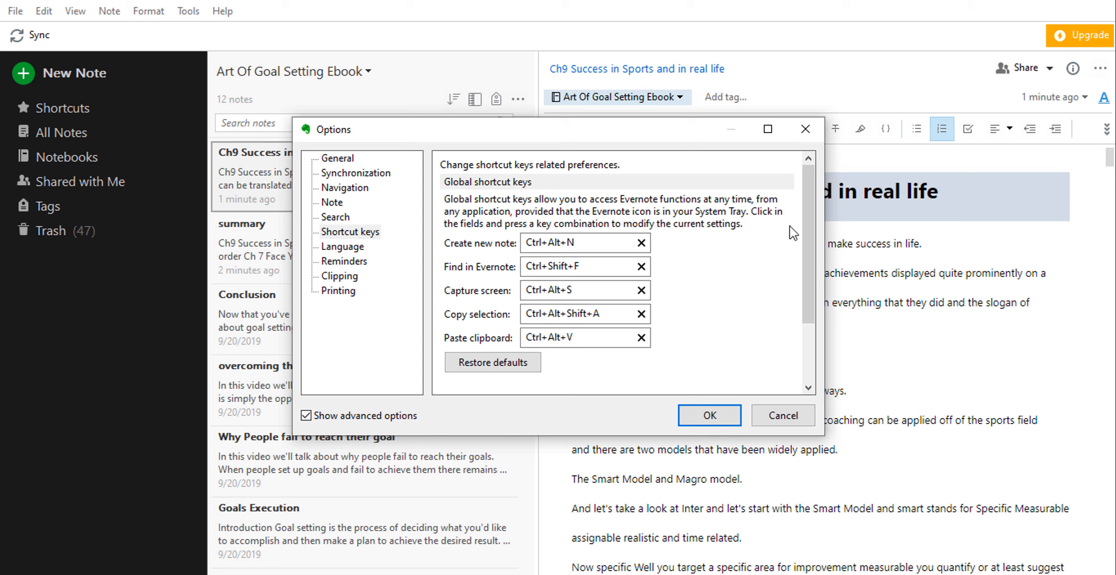
{"action": "left_click_drag", "start_coordinate": [807, 221], "coordinate": [789, 192]}
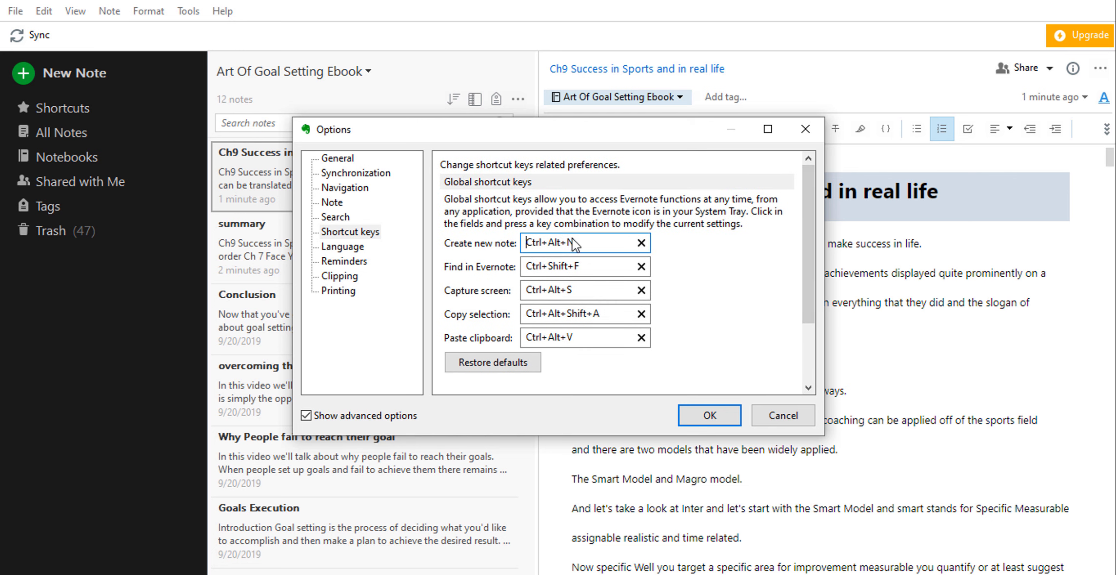
Step: Clear the Create new note shortcut, reassign it as Ctrl+Alt+N, and save the options
{"action": "left_click", "coordinate": [641, 243]}
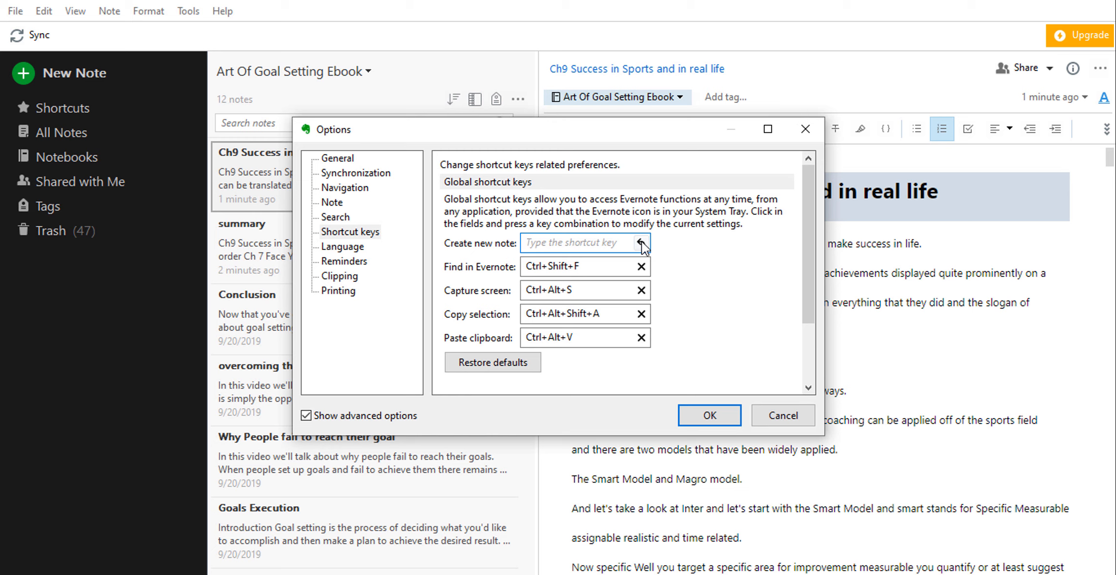
{"action": "key", "text": "ctrl+alt+n"}
{"action": "left_click", "coordinate": [641, 243]}
{"action": "key", "text": "n"}
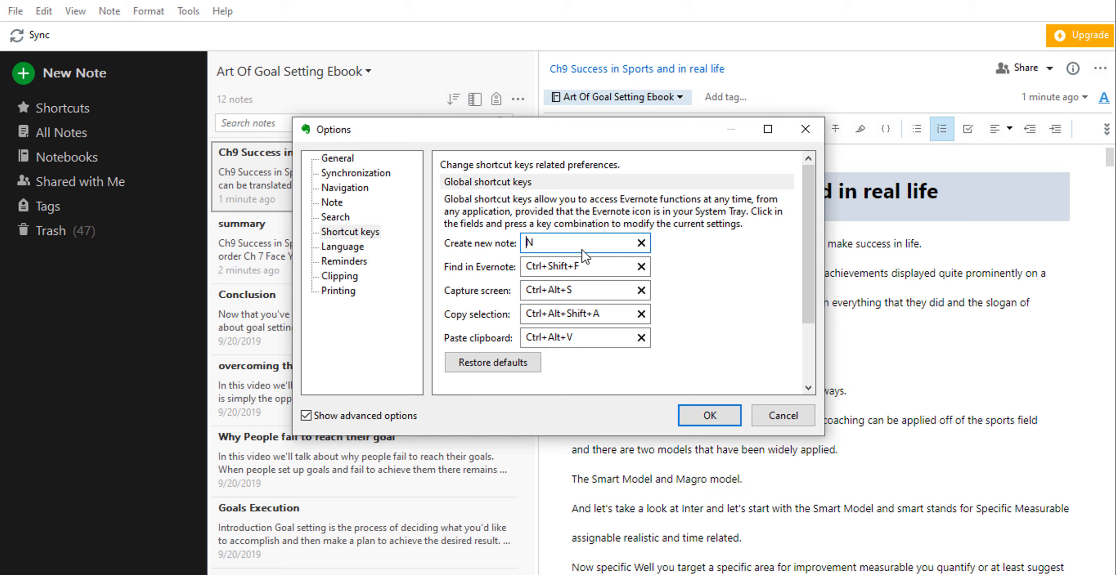
{"action": "left_click", "coordinate": [641, 243]}
{"action": "key", "text": "ctrl+alt+n"}
{"action": "left_click", "coordinate": [710, 415]}
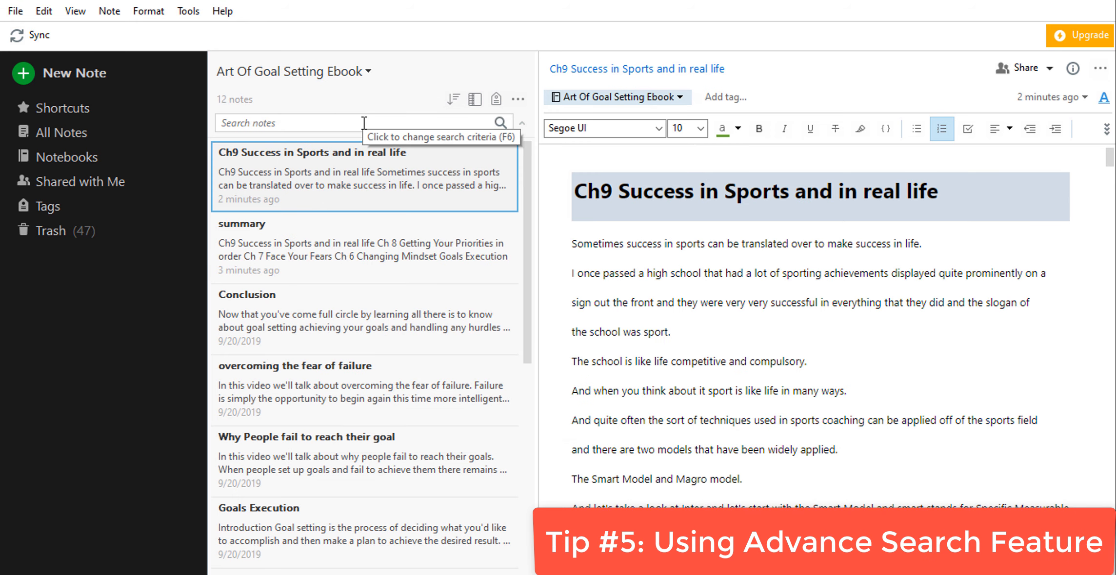
Step: Search all notes with intitle:success and check the word "Success" in the Ch9 note's heading
{"action": "left_click", "coordinate": [364, 123]}
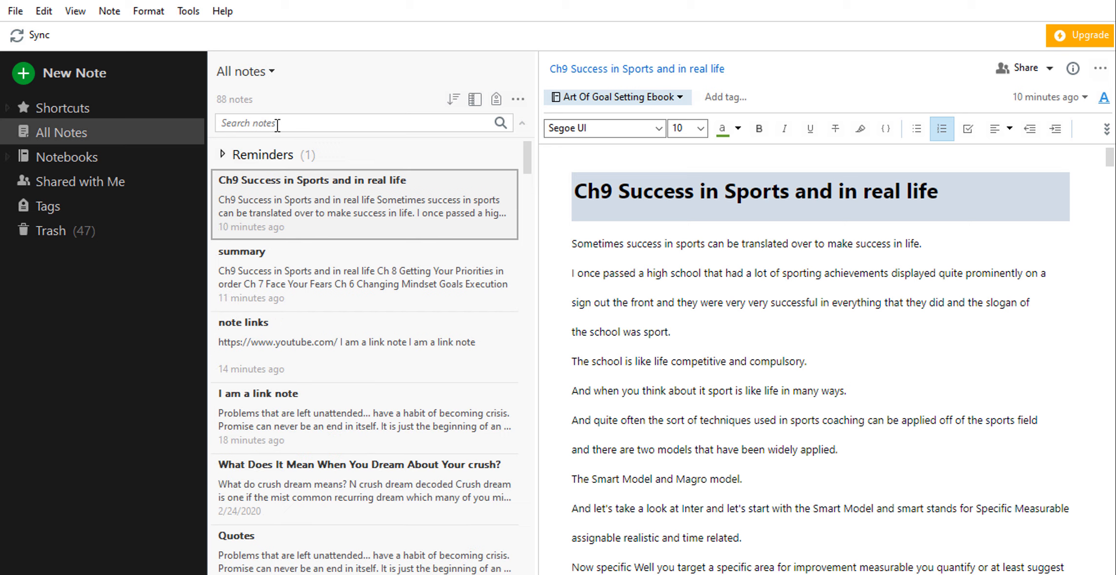
{"action": "type", "text": "i"}
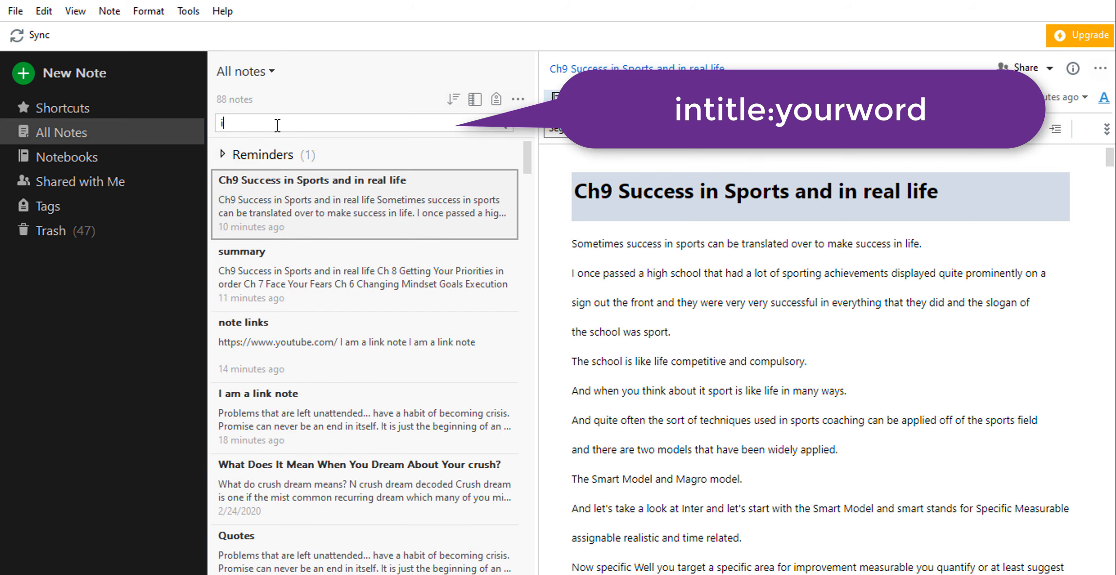
{"action": "type", "text": "ntitle:"}
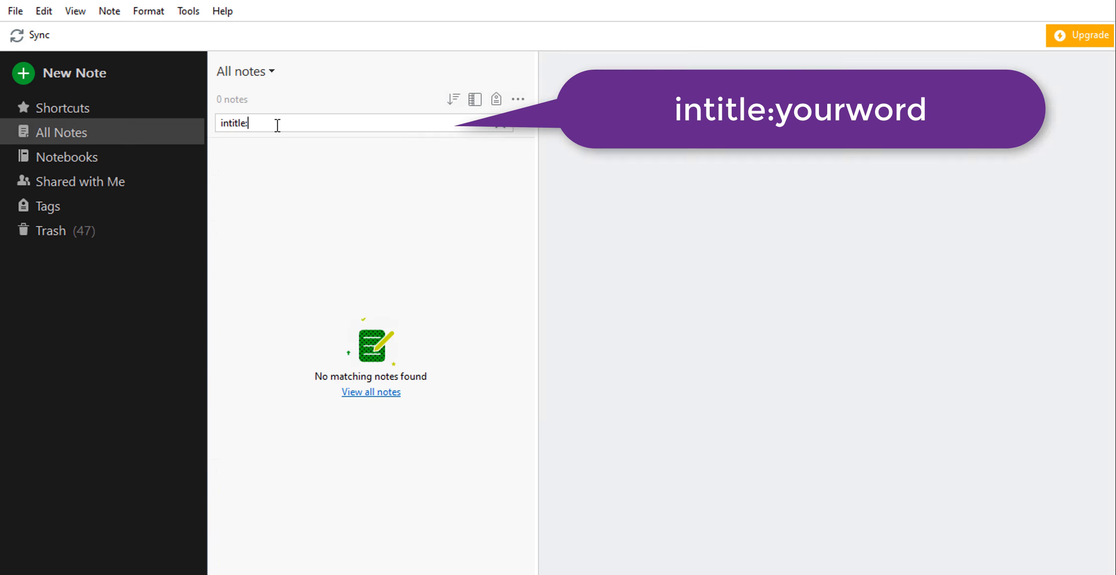
{"action": "type", "text": "success"}
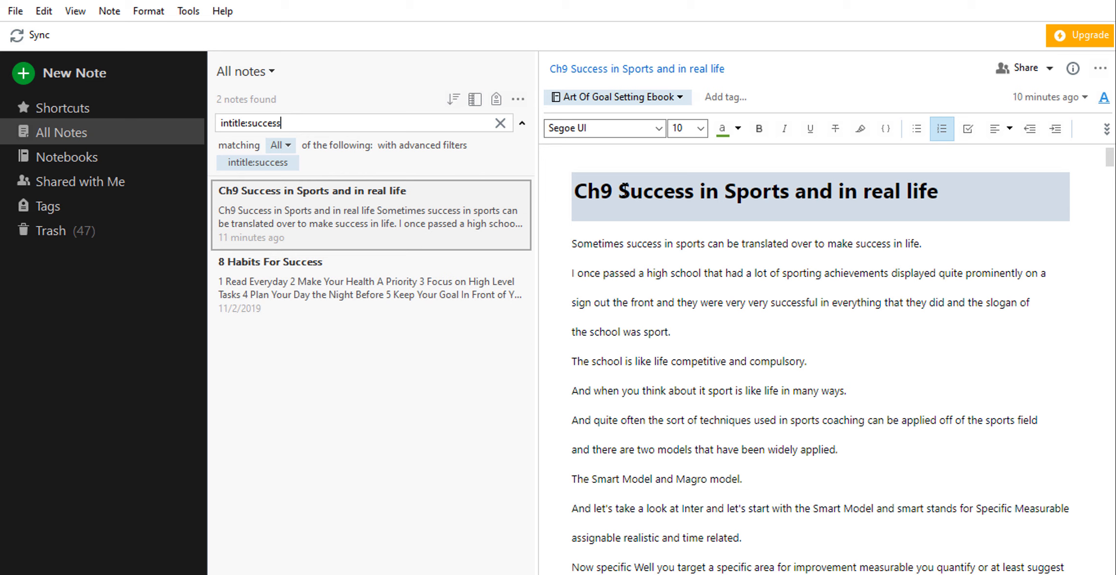
{"action": "left_click_drag", "start_coordinate": [619, 187], "coordinate": [692, 189]}
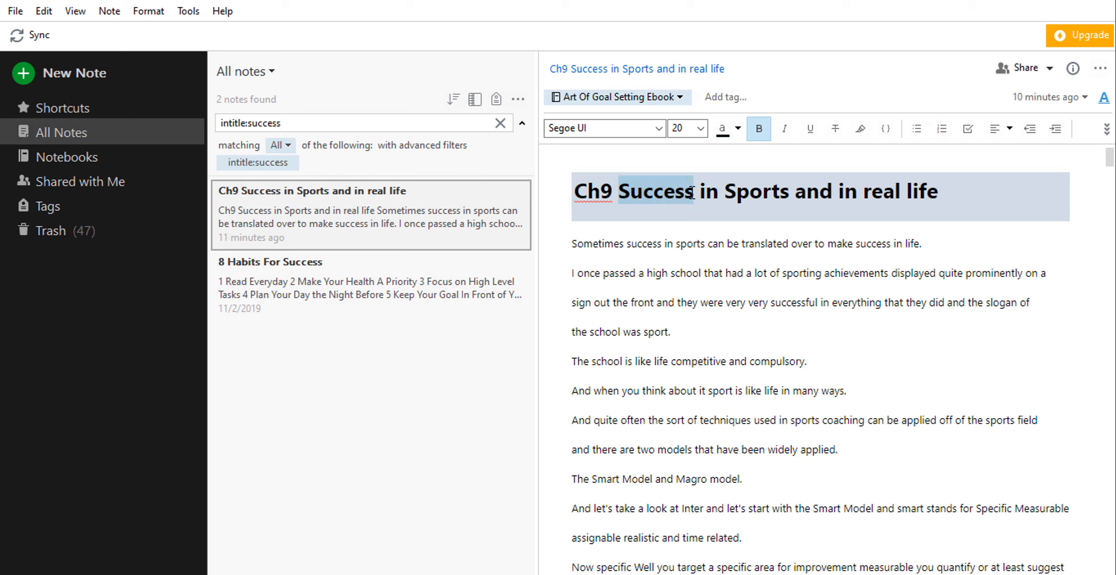
{"action": "left_click", "coordinate": [594, 305]}
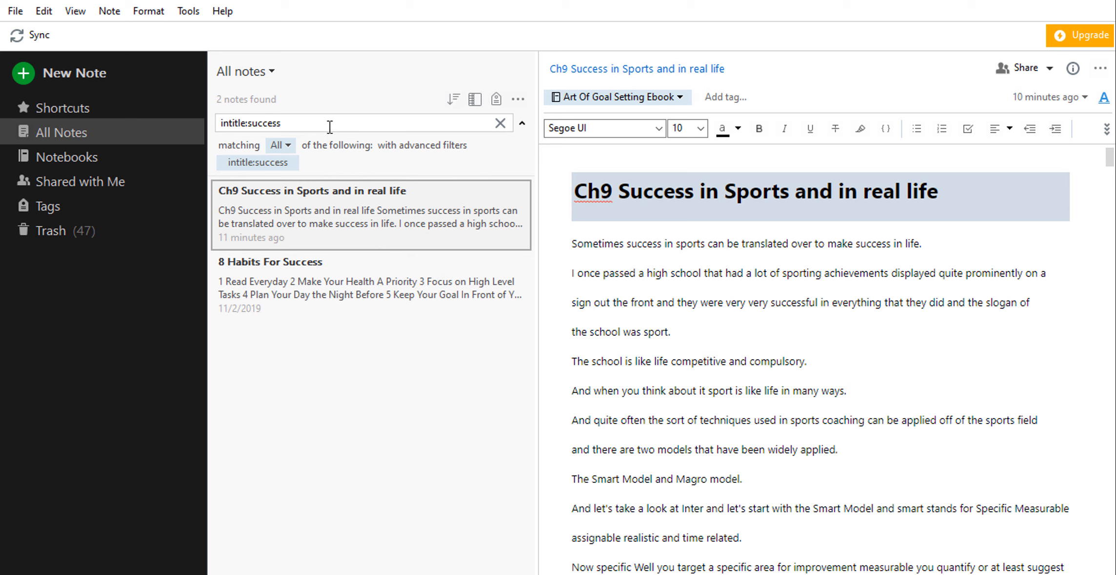
Step: Remove the intitle:success search so that all notes are listed
{"action": "key", "text": "BackSpace"}
{"action": "key", "text": "BackSpace"}
{"action": "key", "text": "BackSpace"}
{"action": "key", "text": "BackSpace"}
{"action": "key", "text": "BackSpace"}
{"action": "key", "text": "BackSpace"}
{"action": "key", "text": "BackSpace"}
{"action": "key", "text": "BackSpace"}
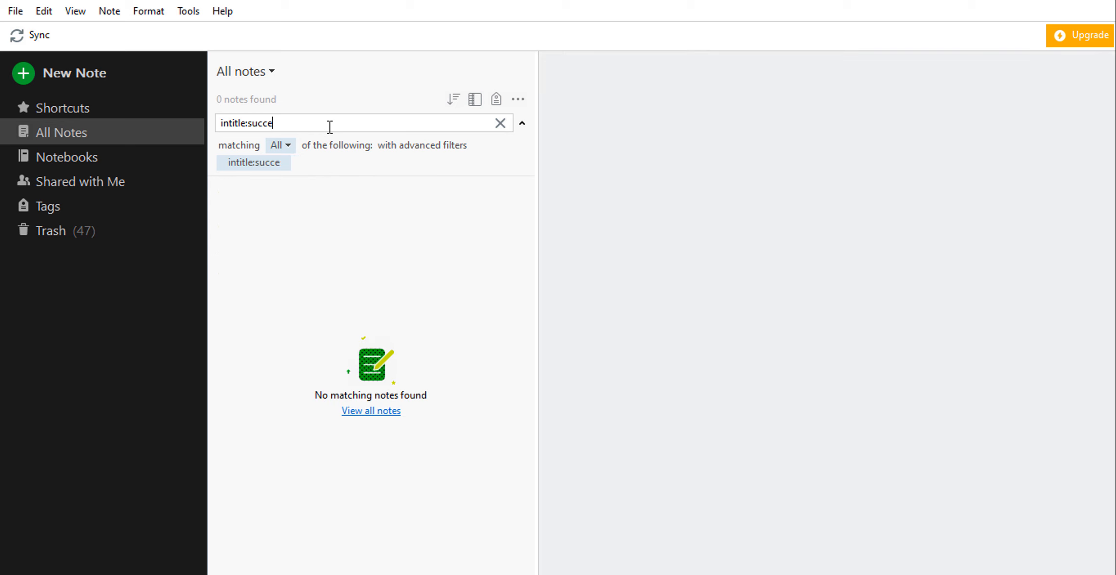
{"action": "key", "text": "BackSpace"}
{"action": "key", "text": "BackSpace"}
{"action": "key", "text": "BackSpace"}
{"action": "key", "text": "BackSpace"}
{"action": "key", "text": "BackSpace"}
{"action": "key", "text": "BackSpace"}
{"action": "key", "text": "BackSpace"}
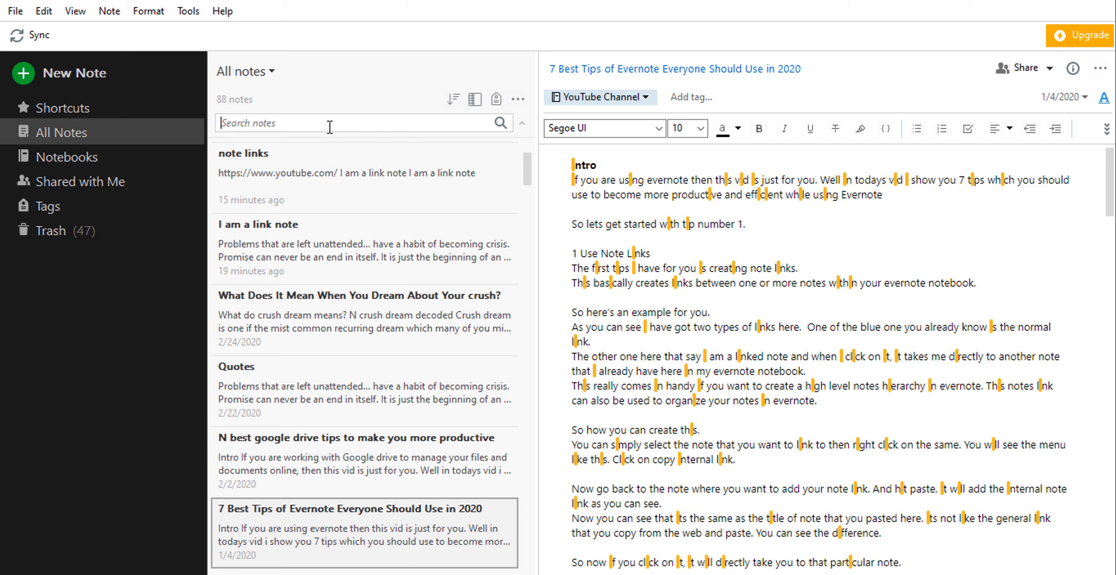
Step: Search for the notes of the personal blog notebook, using the notebook: operator followed by the notebook's name
{"action": "left_click", "coordinate": [249, 123]}
{"action": "type", "text": "n"}
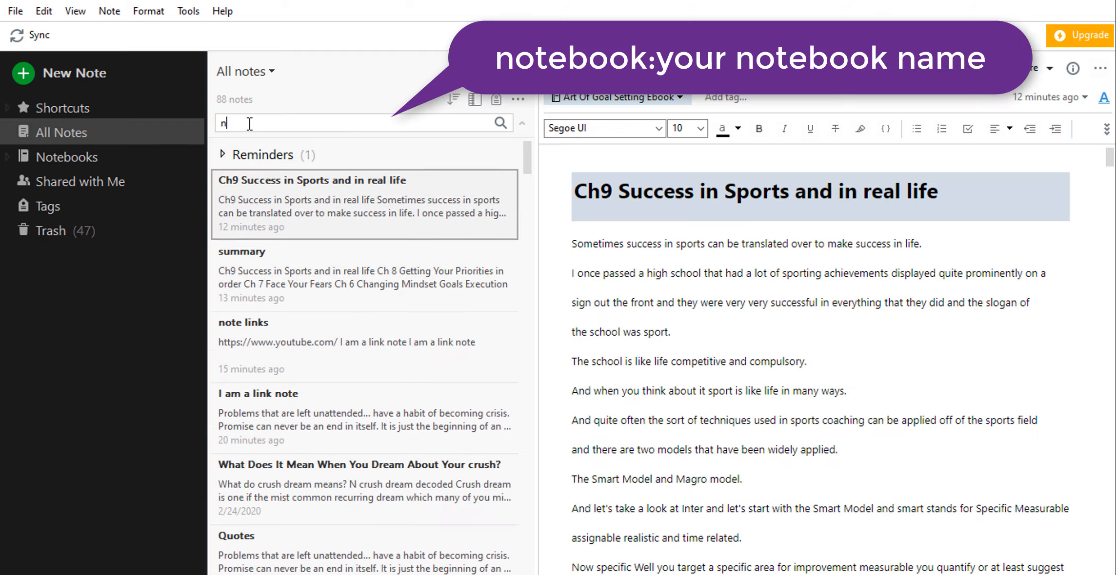
{"action": "type", "text": "otebo"}
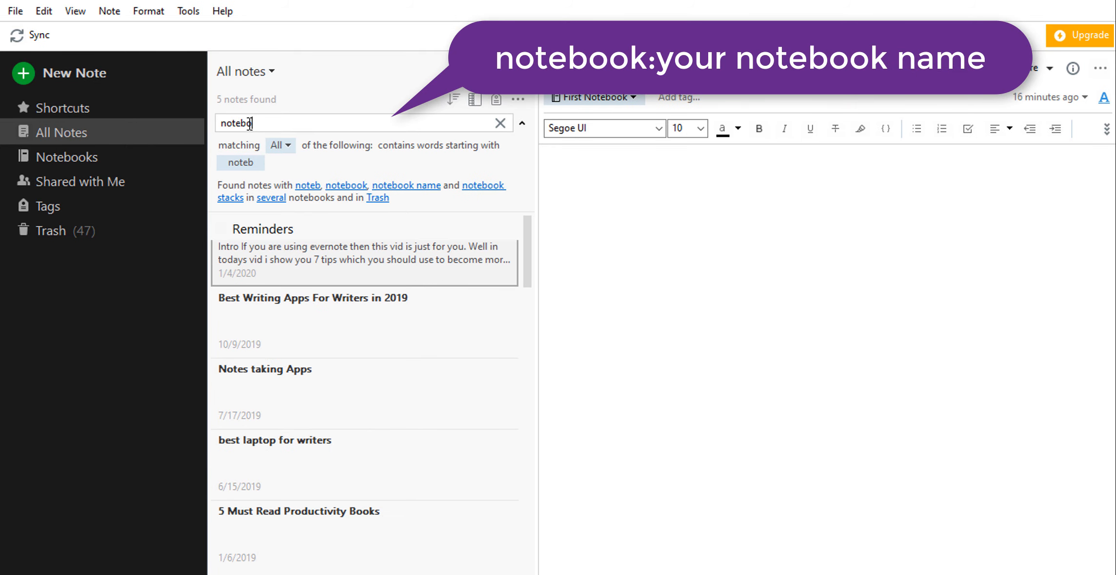
{"action": "type", "text": "ok:s"}
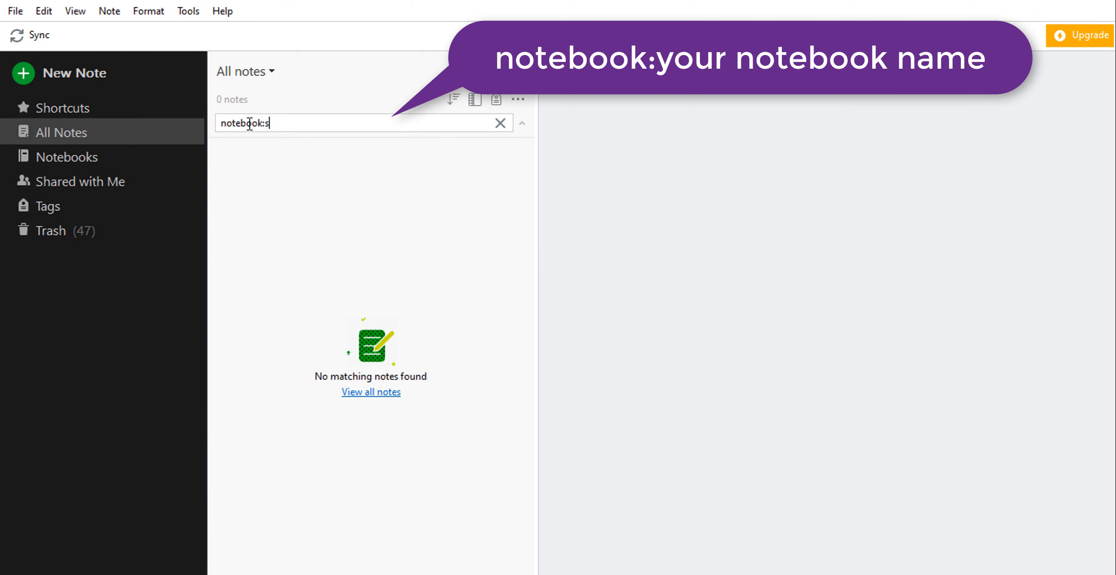
{"action": "type", "text": "hadabalam"}
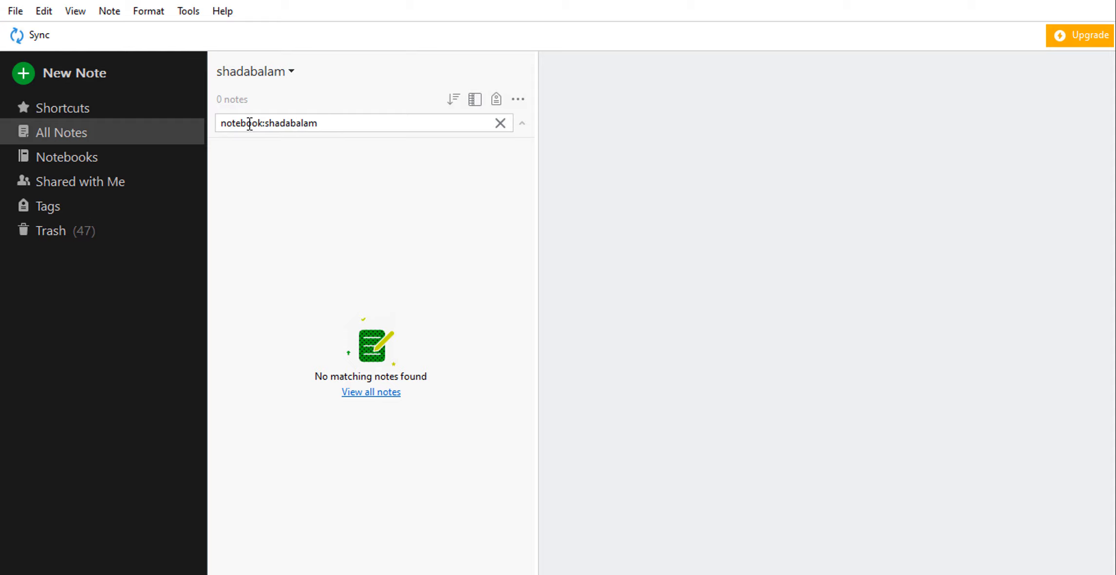
{"action": "type", "text": " blog"}
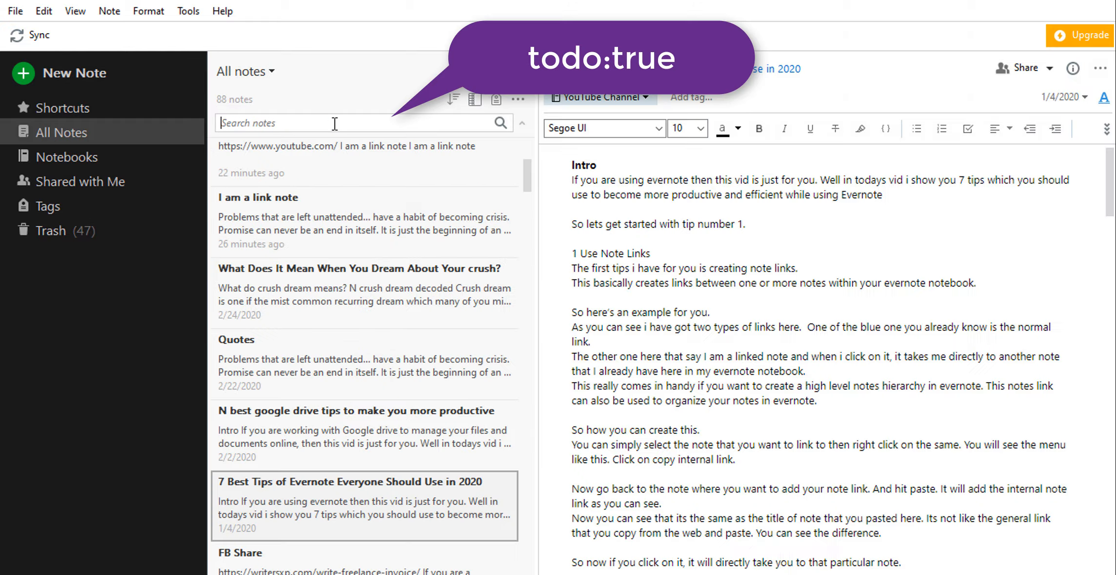
Step: Search all notes for finished to-do items with todo:true and look through the first matching checklist
{"action": "type", "text": "todo"}
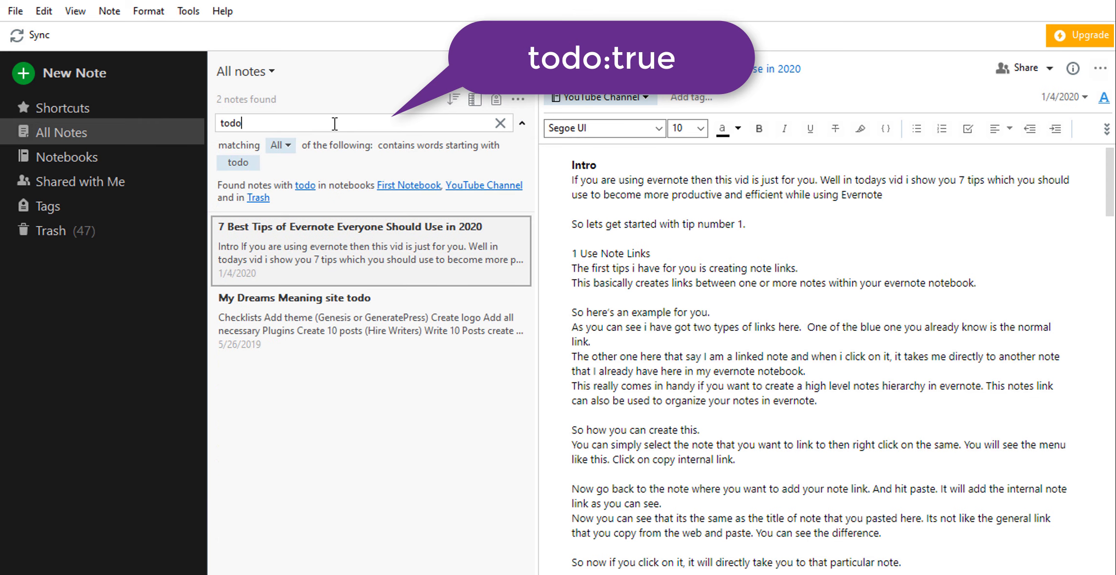
{"action": "type", "text": ":true"}
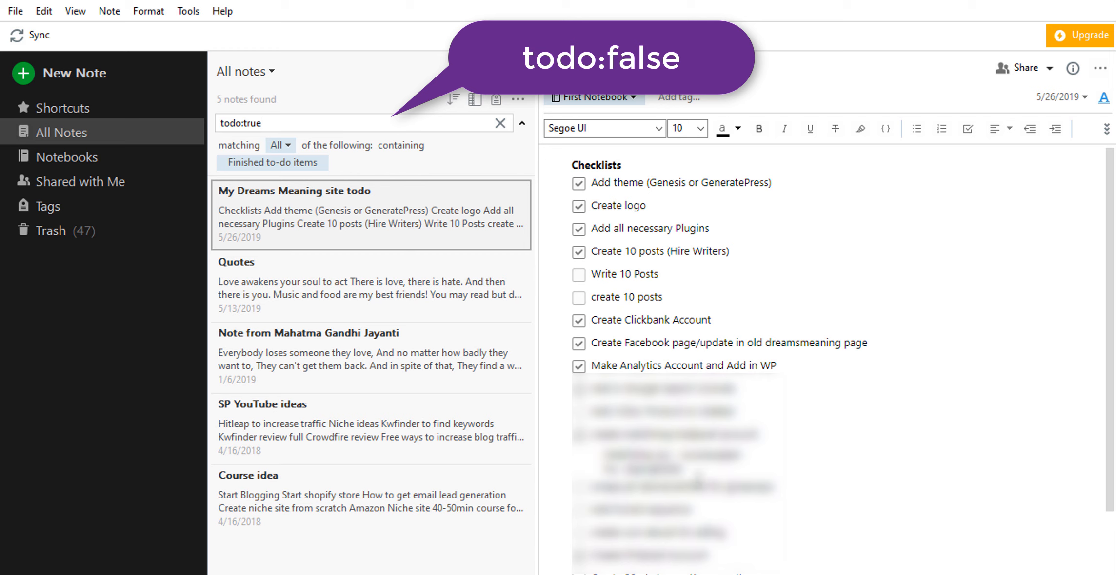
{"action": "scroll", "coordinate": [566, 433], "scroll_direction": "down", "scroll_amount": 3}
{"action": "scroll", "coordinate": [566, 432], "scroll_direction": "up", "scroll_amount": 3}
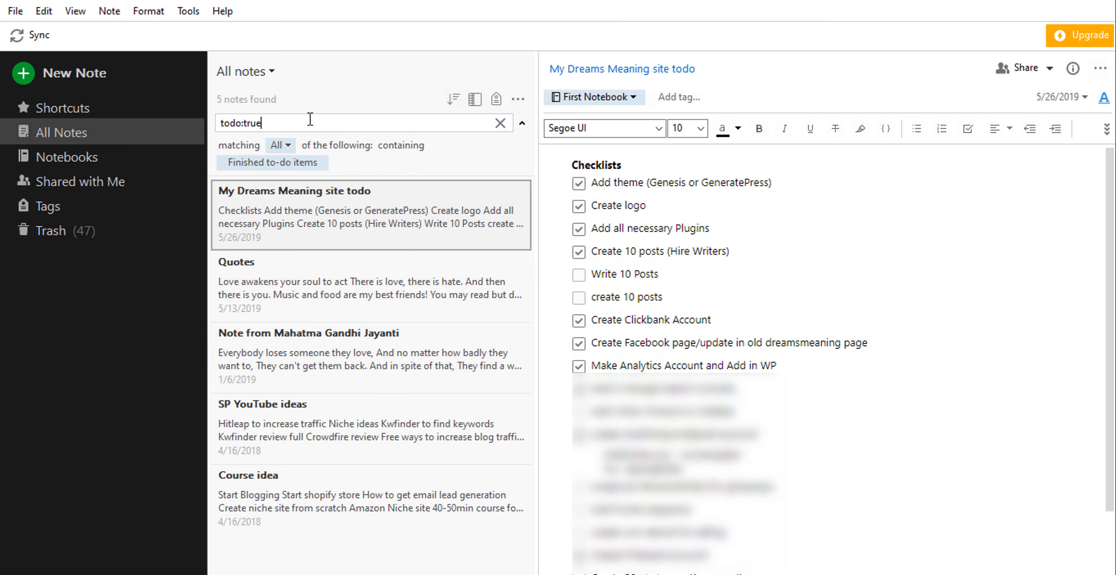
Step: Change the to-do search to todo:false to find notes with unfinished items
{"action": "key", "text": "BackSpace"}
{"action": "key", "text": "BackSpace"}
{"action": "key", "text": "BackSpace"}
{"action": "key", "text": "BackSpace"}
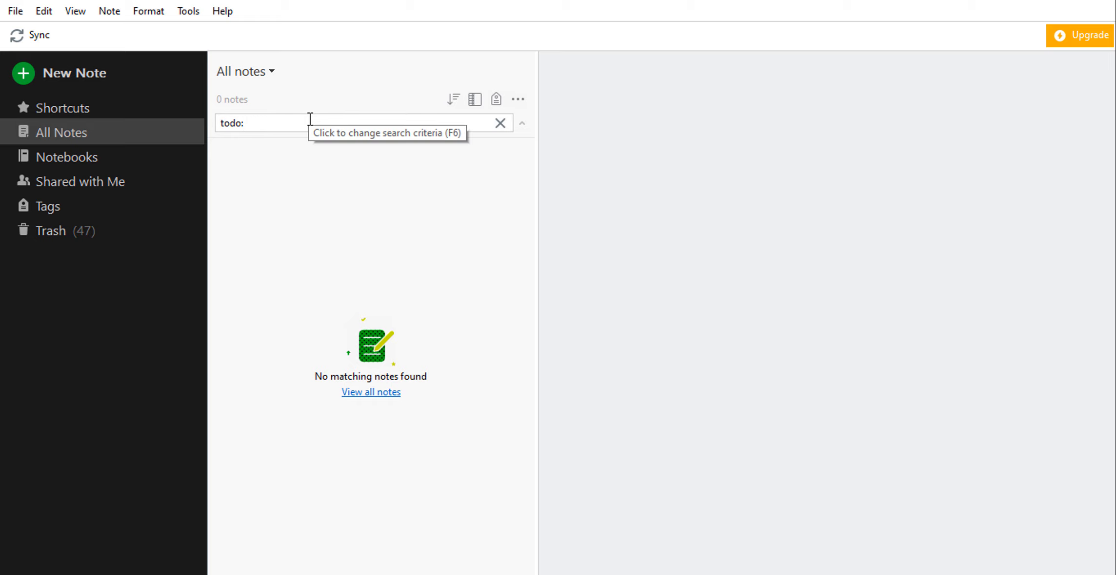
{"action": "type", "text": "false"}
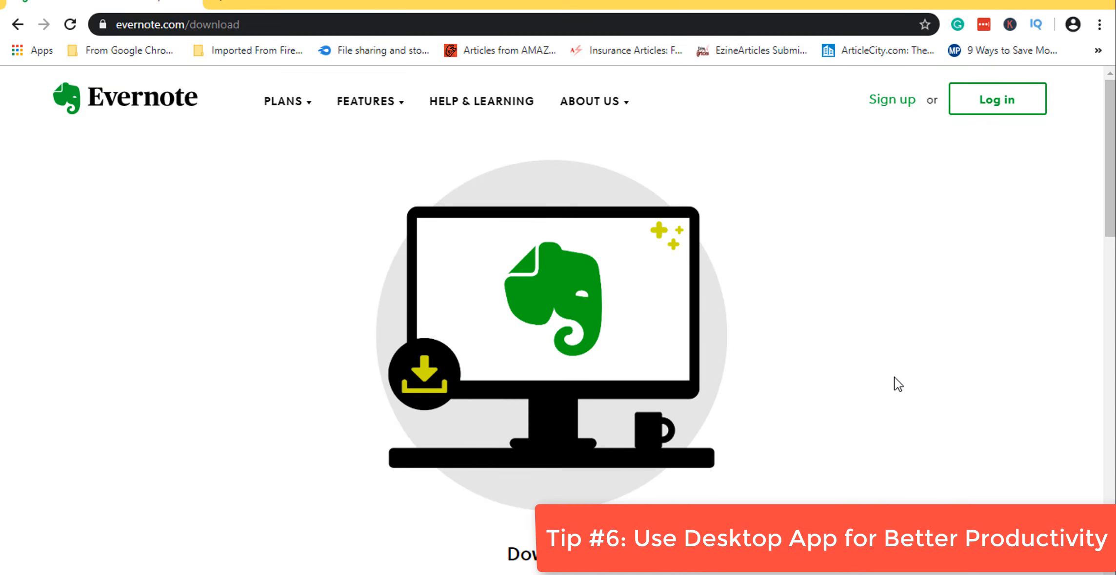
Step: Switch to the Evernote desktop app and clear the todo:false search so that all notes are listed
{"action": "scroll", "coordinate": [897, 385], "scroll_direction": "down", "scroll_amount": 1}
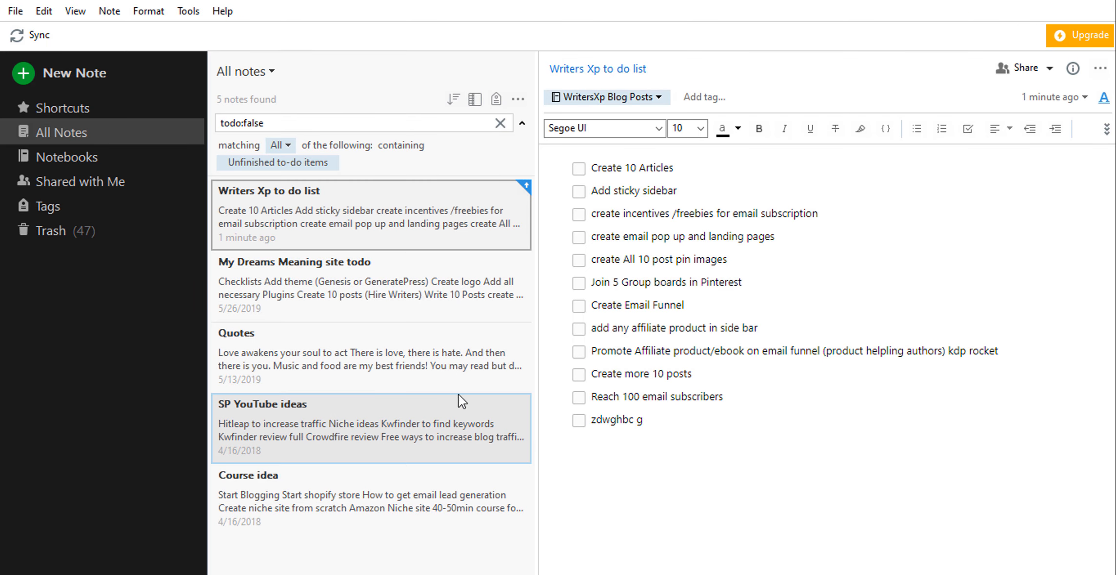
{"action": "left_click", "coordinate": [499, 124]}
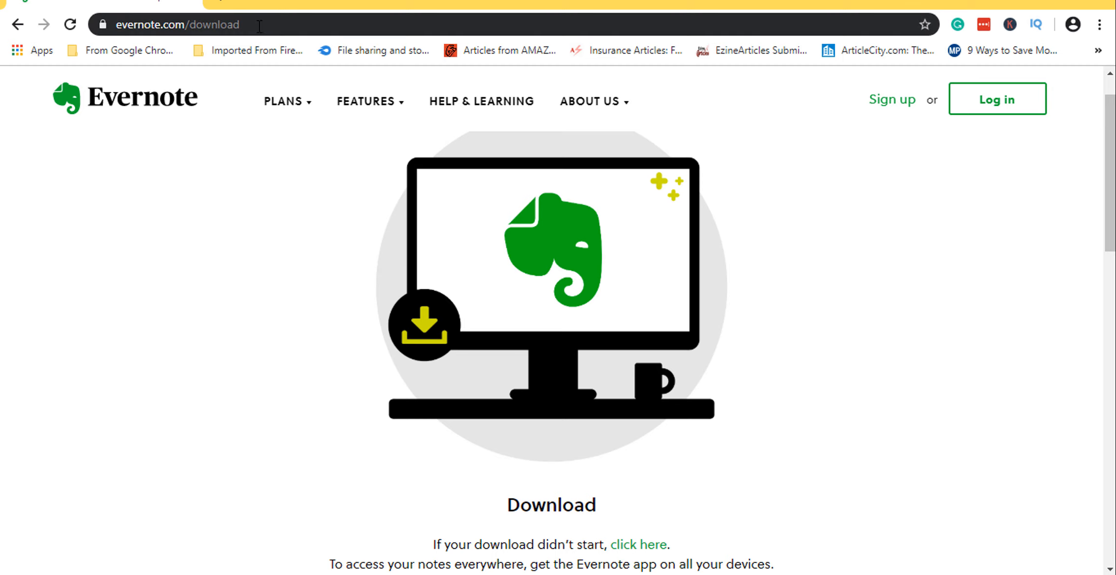
Step: Look through Evernote's download page in the browser, including the plans overview and the app store download options
{"action": "mouse_move", "coordinate": [284, 101]}
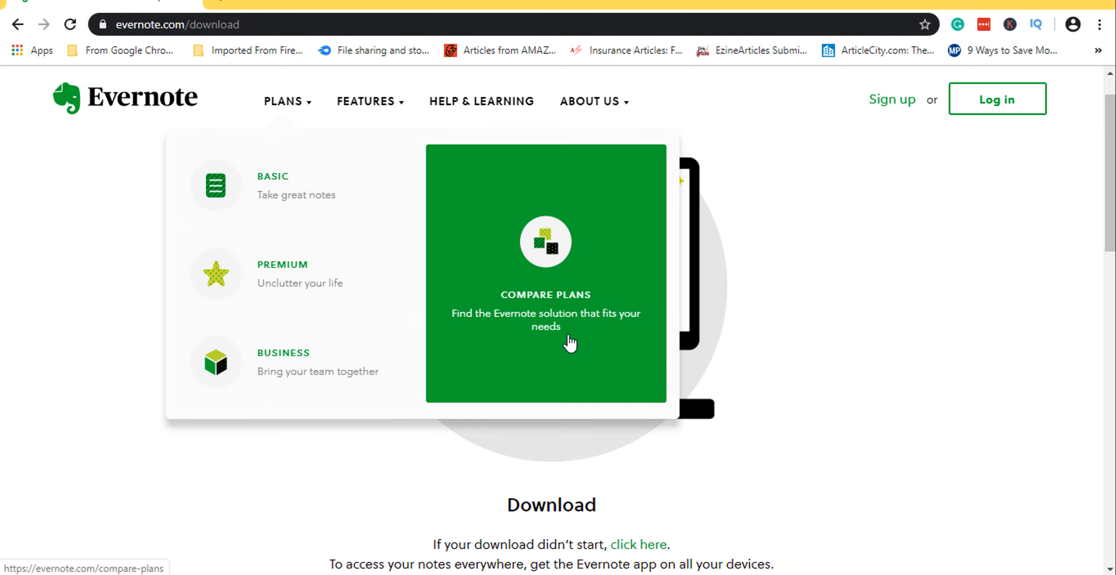
{"action": "scroll", "coordinate": [802, 342], "scroll_direction": "down", "scroll_amount": 4}
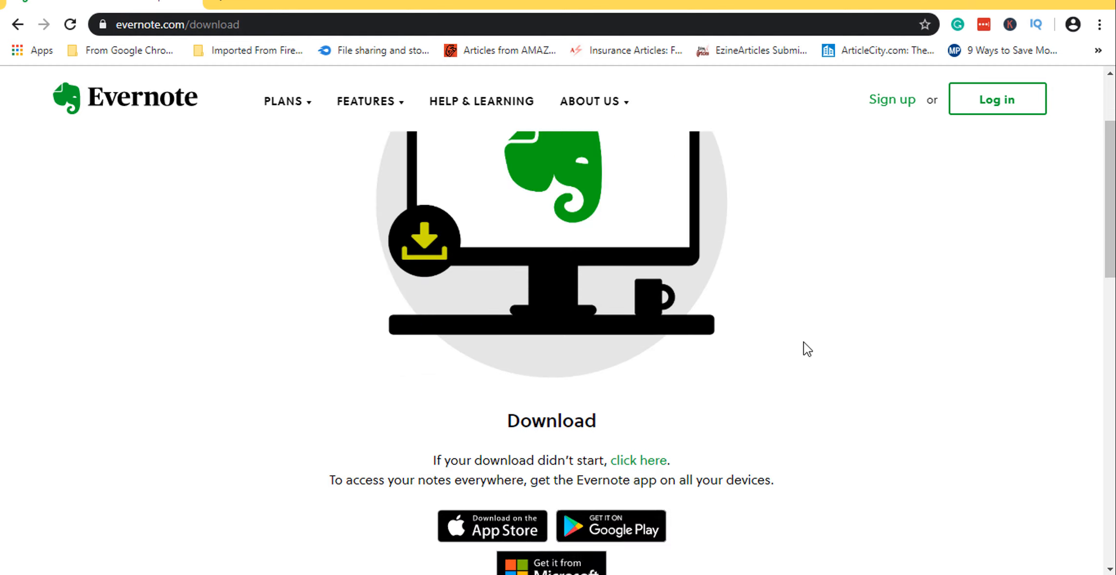
{"action": "scroll", "coordinate": [803, 343], "scroll_direction": "down", "scroll_amount": 6}
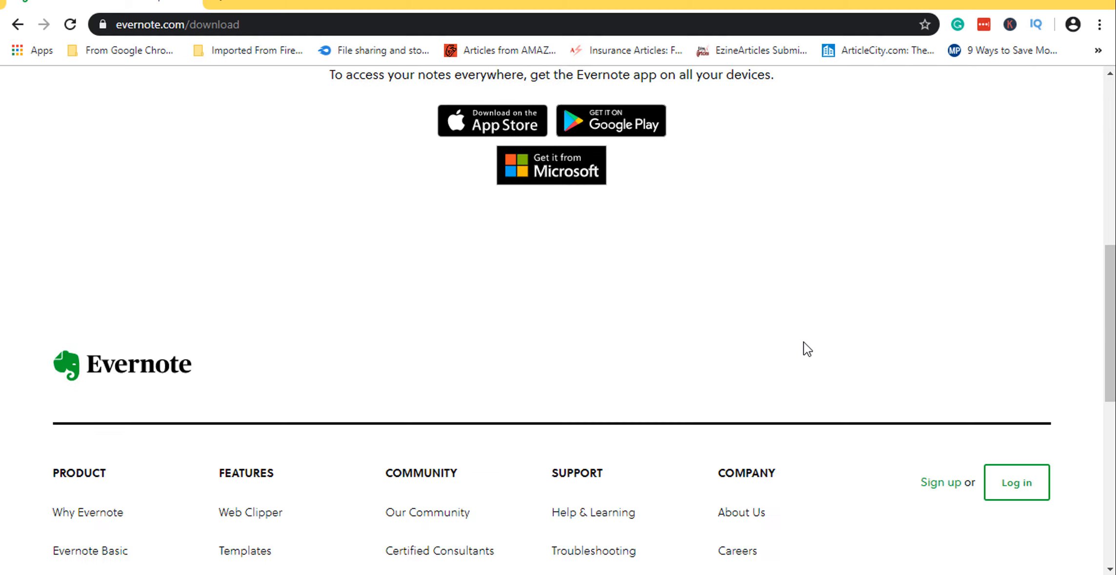
{"action": "scroll", "coordinate": [803, 342], "scroll_direction": "up", "scroll_amount": 7}
{"action": "scroll", "coordinate": [803, 341], "scroll_direction": "up", "scroll_amount": 3}
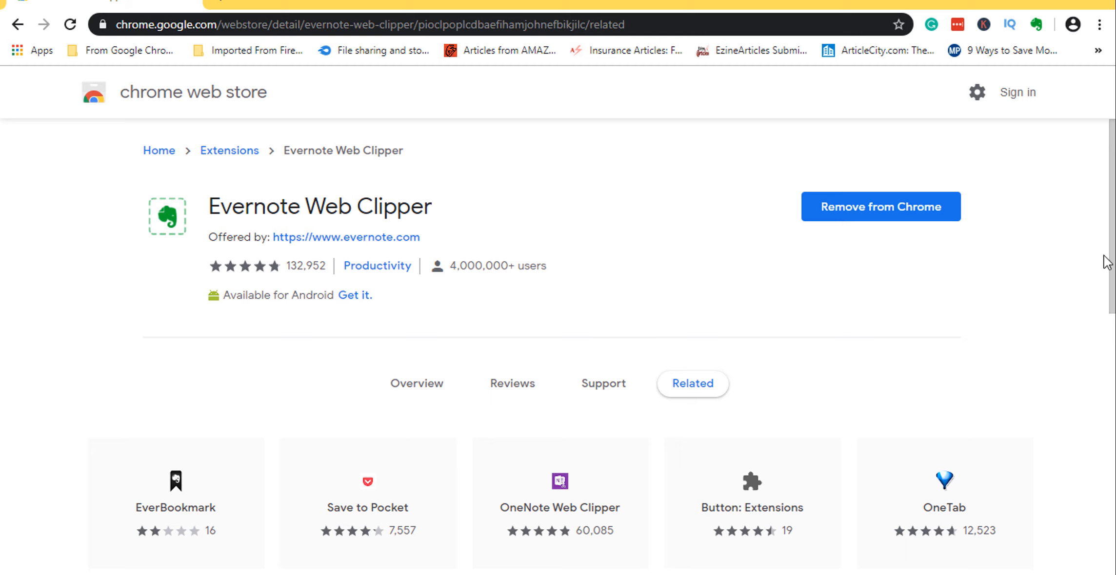
Step: Switch from the Evernote Web Clipper store page to the Yahoo News article and launch the Web Clipper extension on it
{"action": "left_click_drag", "start_coordinate": [1112, 263], "coordinate": [1111, 145]}
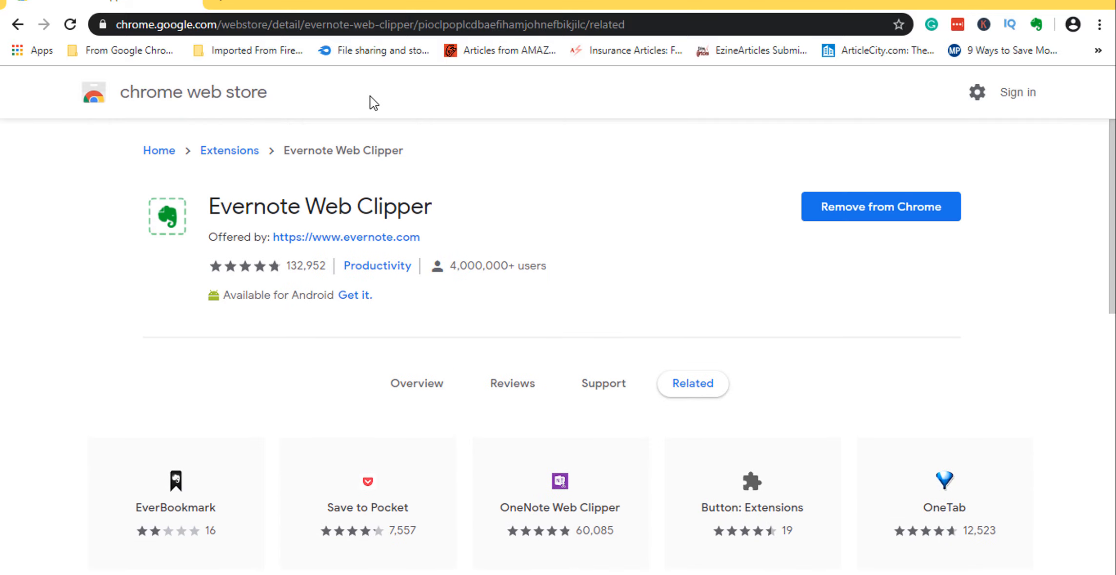
{"action": "left_click", "coordinate": [225, 5]}
{"action": "key", "text": "ctrl+w"}
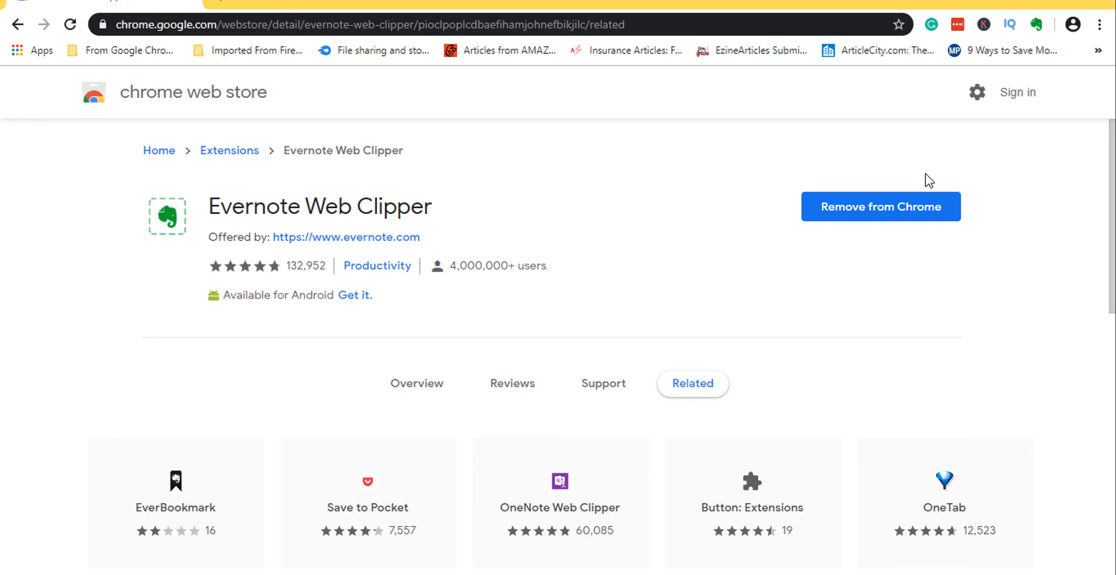
{"action": "key", "text": "ctrl+Tab"}
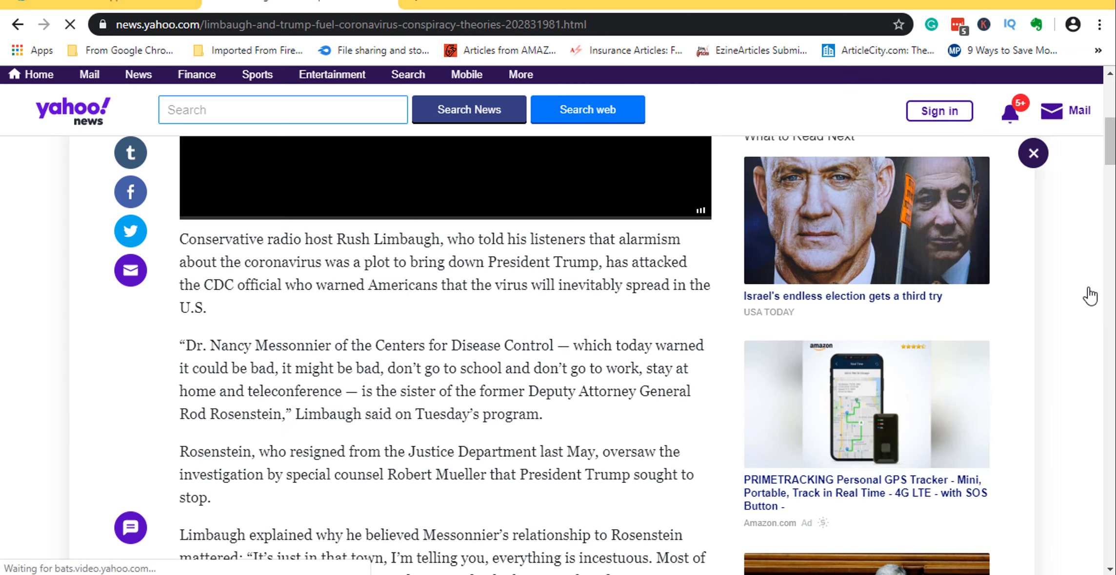
{"action": "left_click", "coordinate": [1033, 30]}
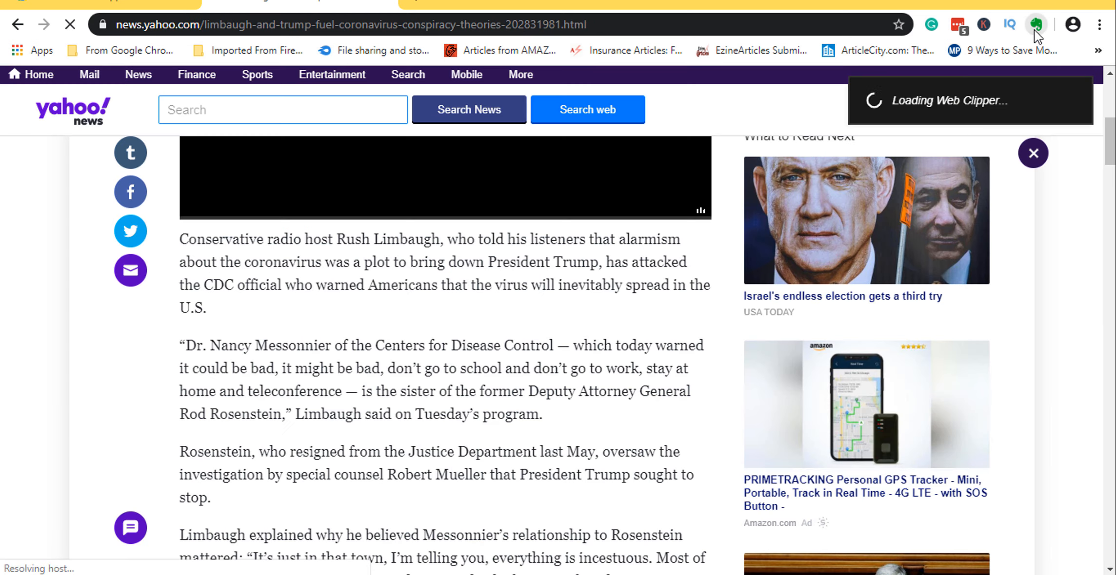